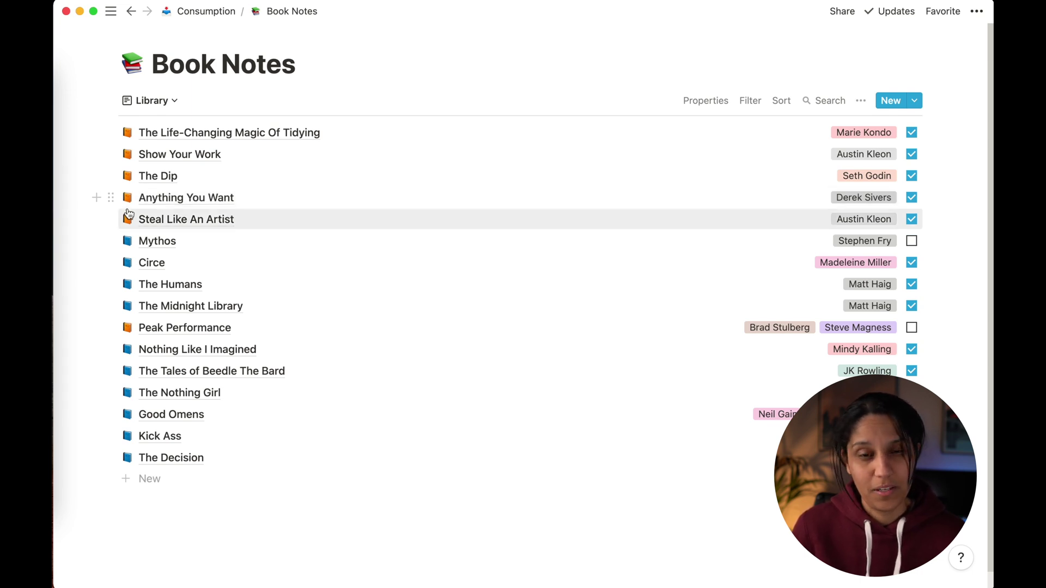
# Open The Life-Changing Magic Of Tidying page and check it is Non Fiction, started Mar 6, 2021
pyautogui.click(283, 140)
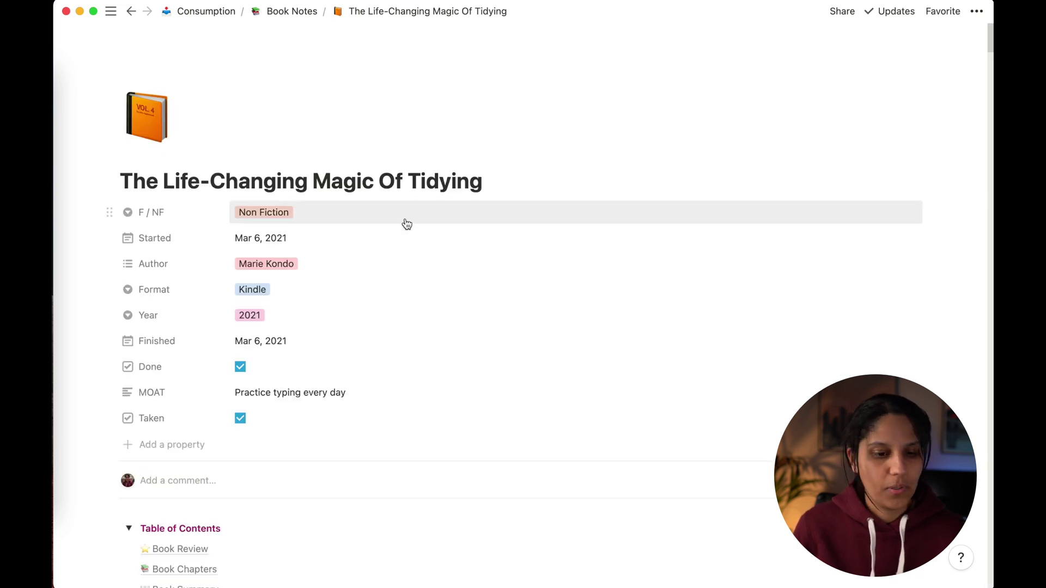
pyautogui.scroll(-1, 360, 207)
pyautogui.click(386, 198)
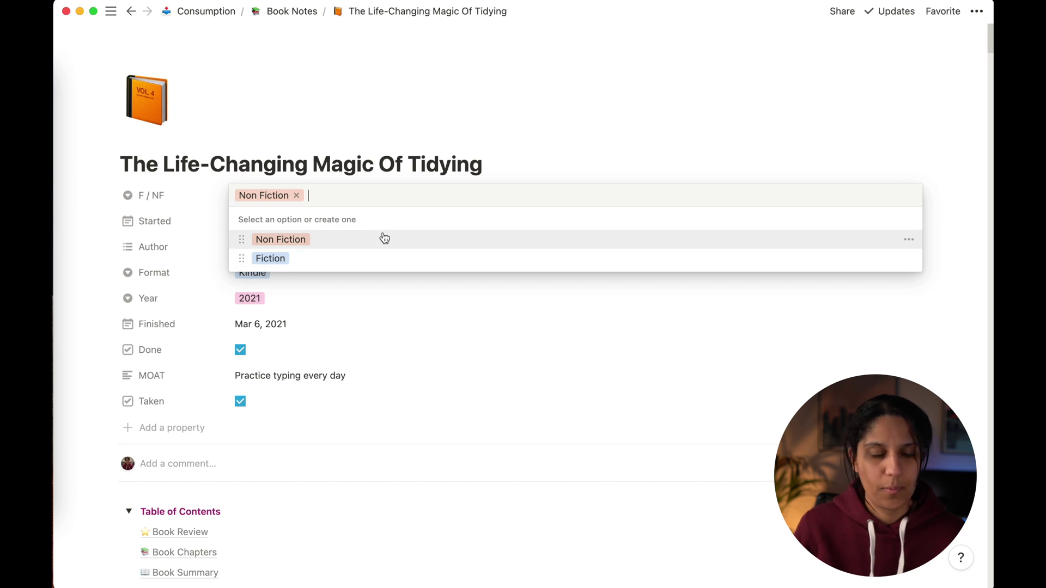
pyautogui.click(387, 145)
pyautogui.click(333, 228)
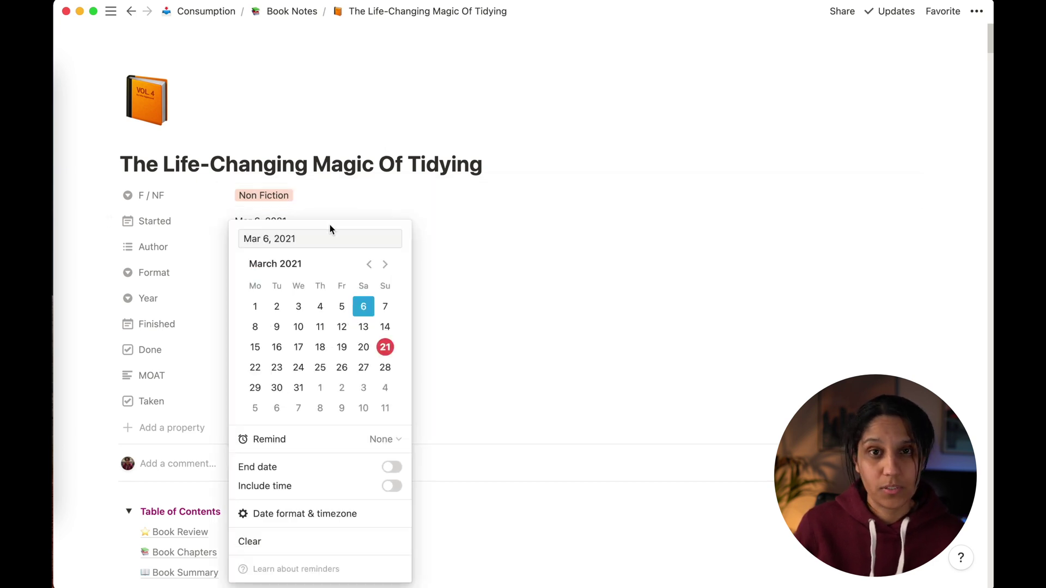
pyautogui.click(349, 178)
# Inspect its Author, Kindle format, 2021 year and Mar 6, 2021 Finished date
pyautogui.scroll(-4, 351, 163)
pyautogui.click(354, 135)
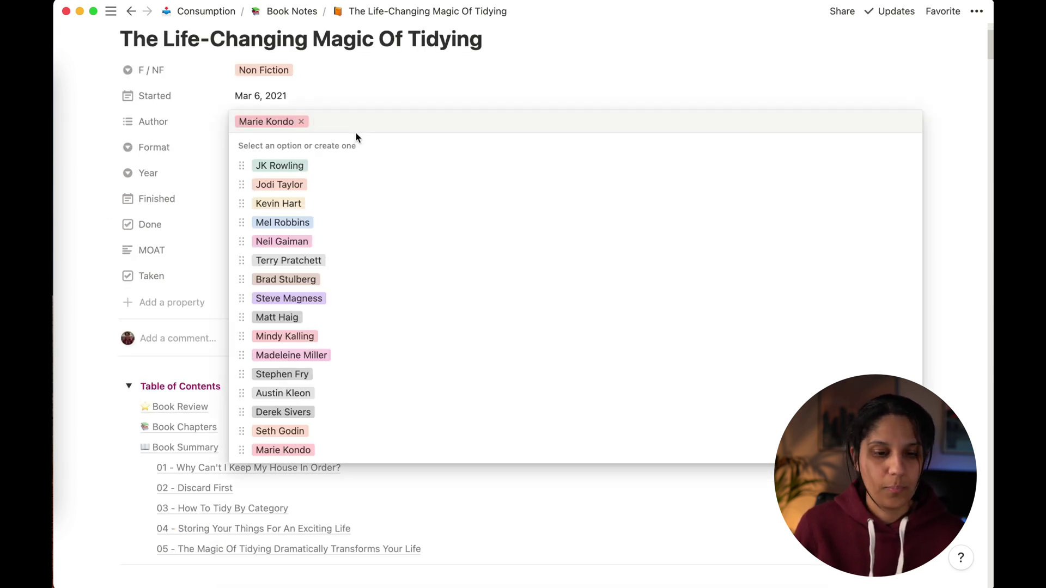
pyautogui.click(315, 141)
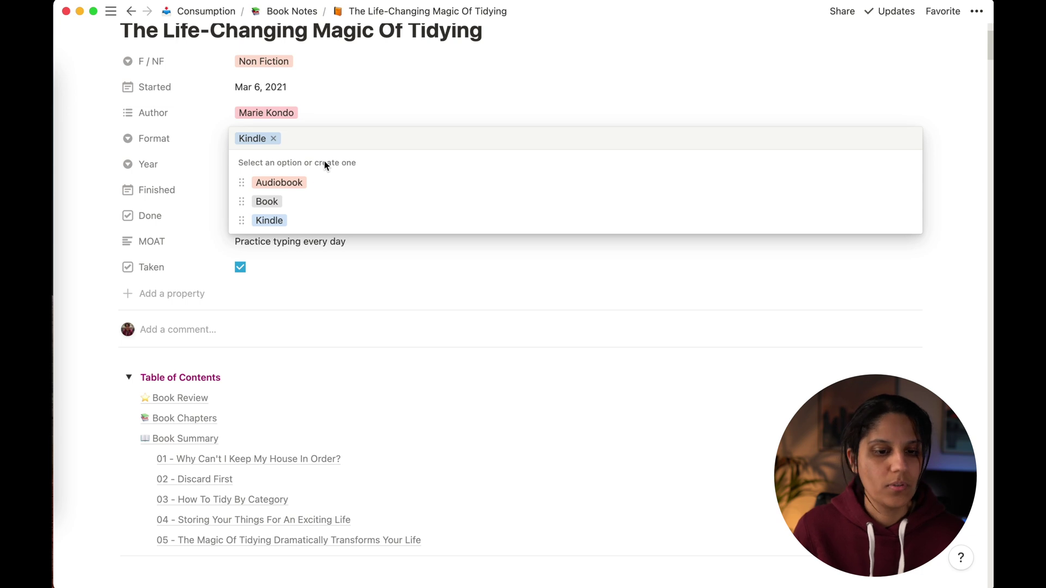
pyautogui.click(324, 164)
pyautogui.click(336, 181)
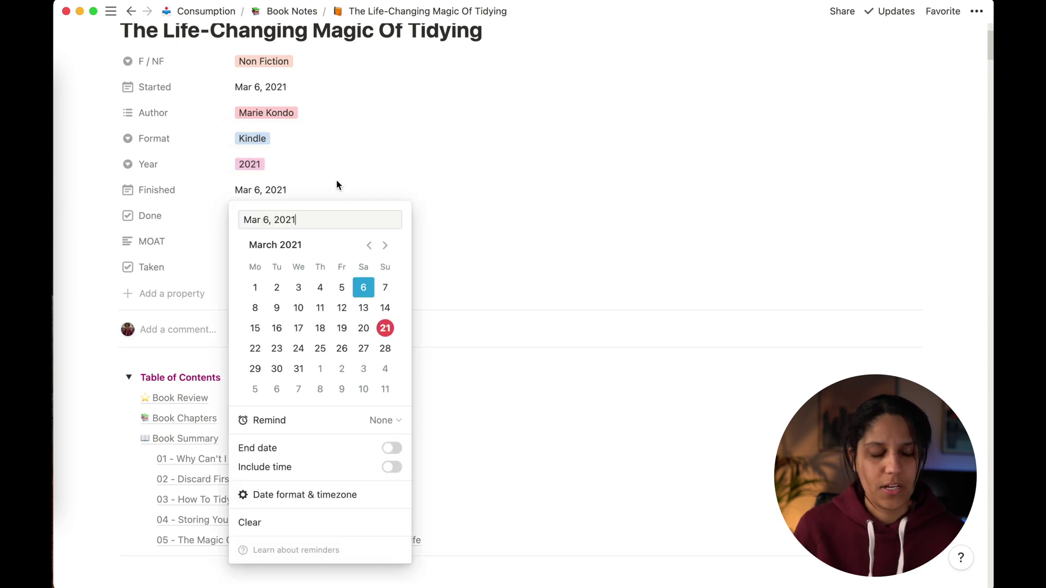
pyautogui.click(336, 186)
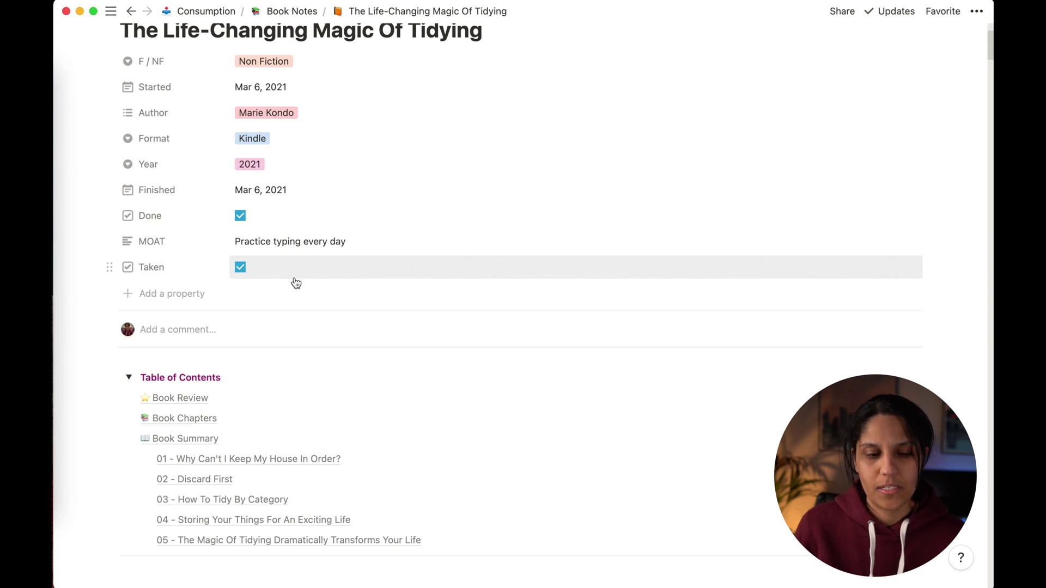
pyautogui.scroll(-4, 311, 261)
pyautogui.scroll(-9, 327, 300)
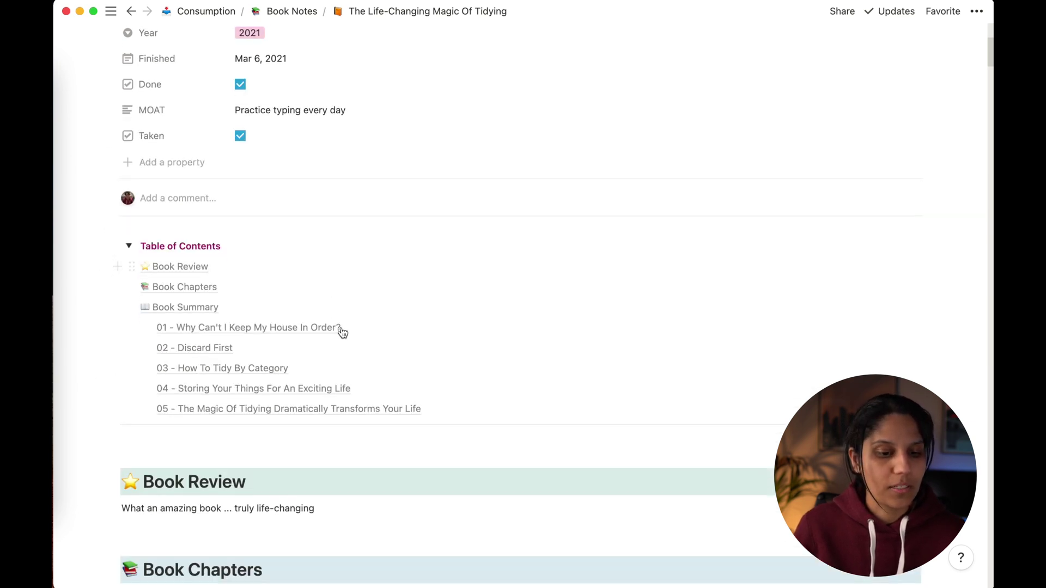
pyautogui.scroll(3, 283, 266)
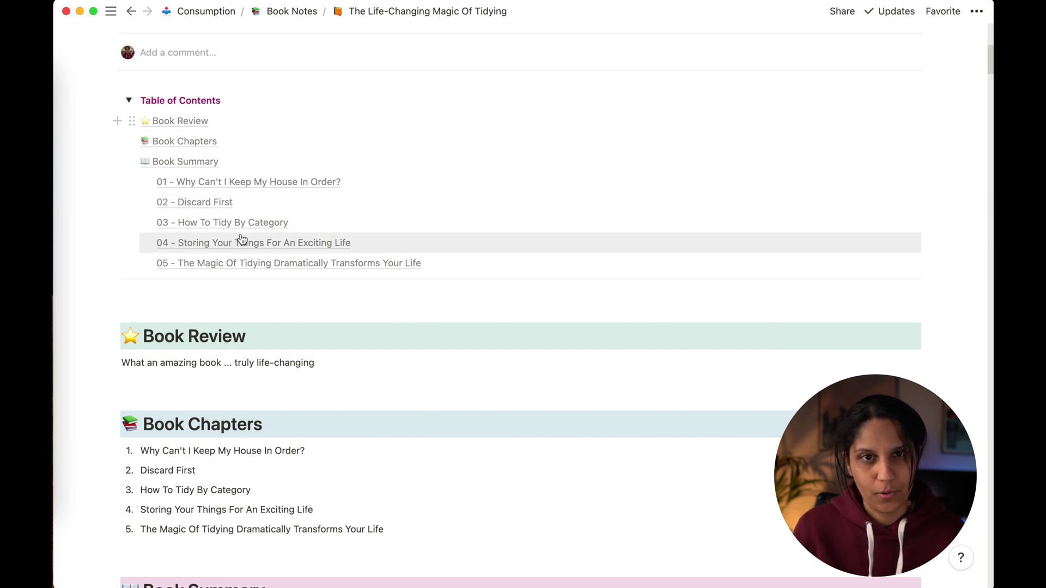
pyautogui.scroll(-1, 301, 276)
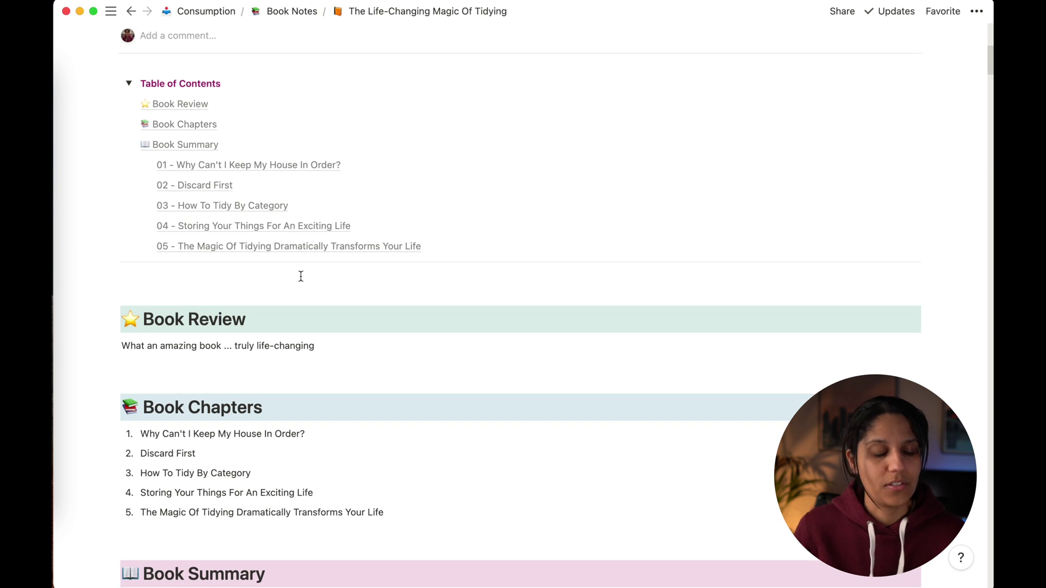
pyautogui.scroll(-5, 300, 276)
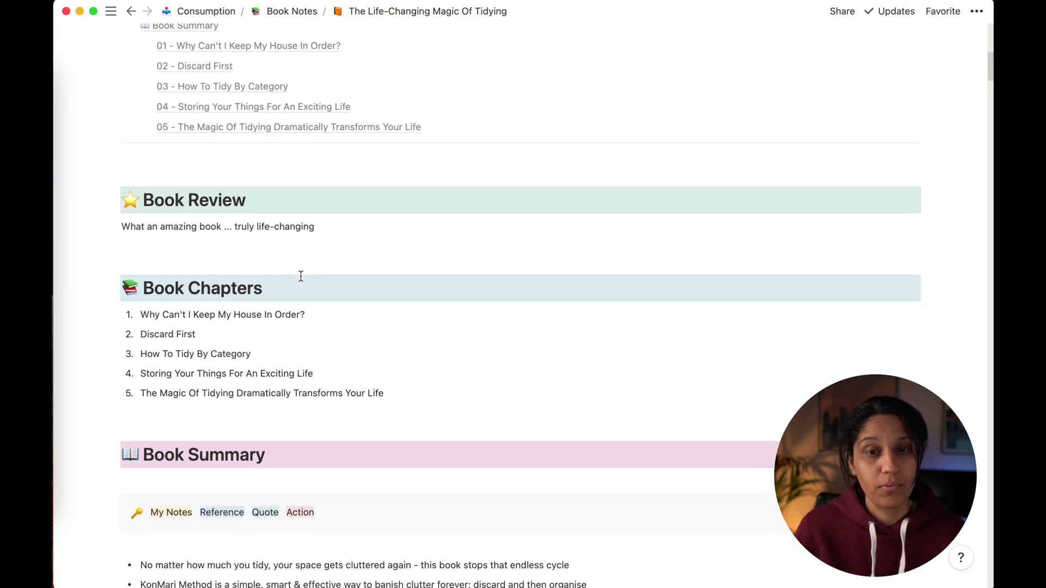
pyautogui.scroll(-4, 301, 276)
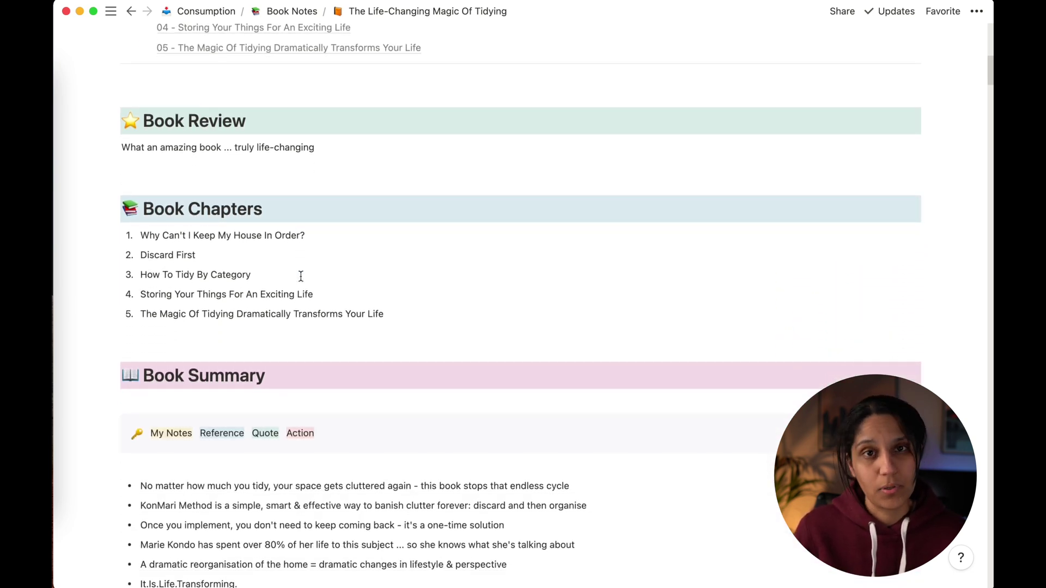
pyautogui.scroll(-1, 301, 276)
pyautogui.scroll(10, 413, 439)
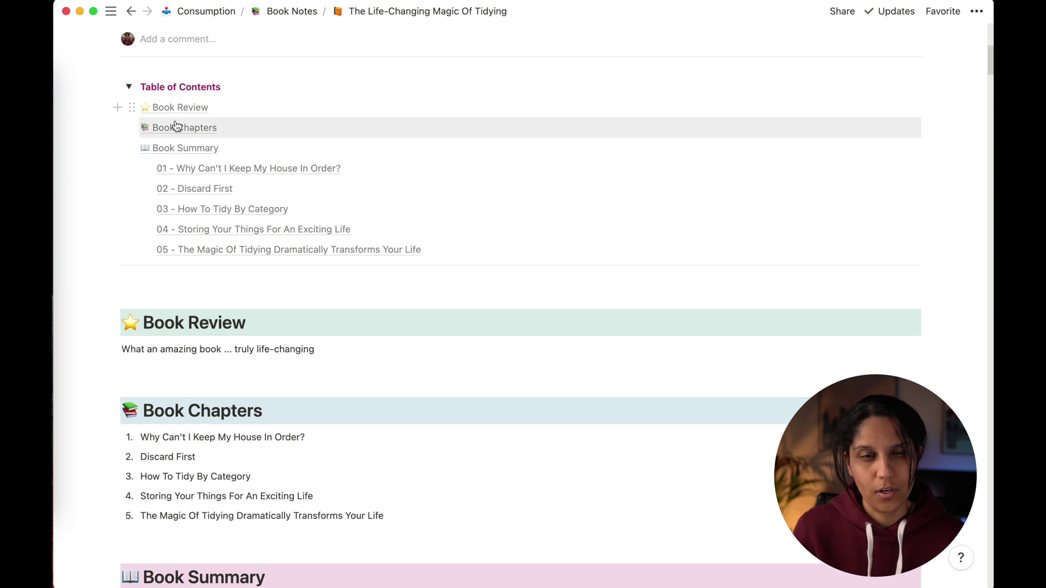
pyautogui.scroll(-4, 396, 250)
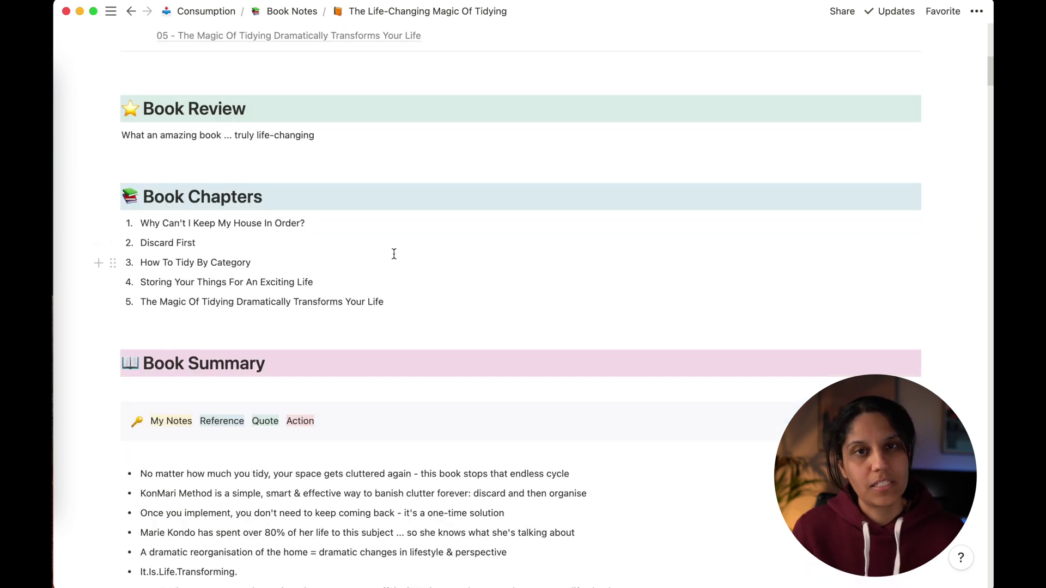
pyautogui.scroll(-1, 395, 252)
pyautogui.scroll(-1, 394, 254)
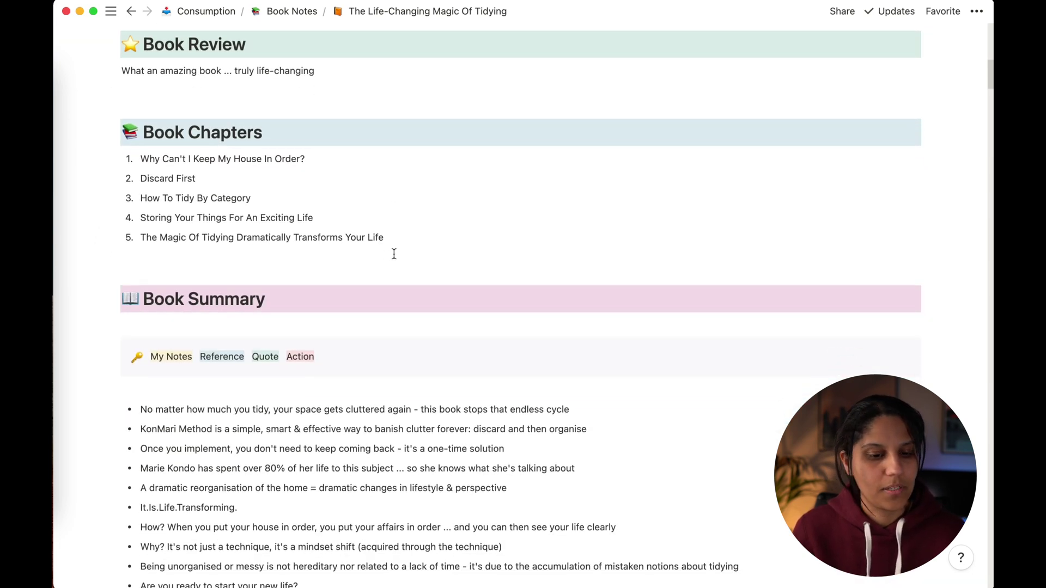
pyautogui.scroll(-2, 393, 254)
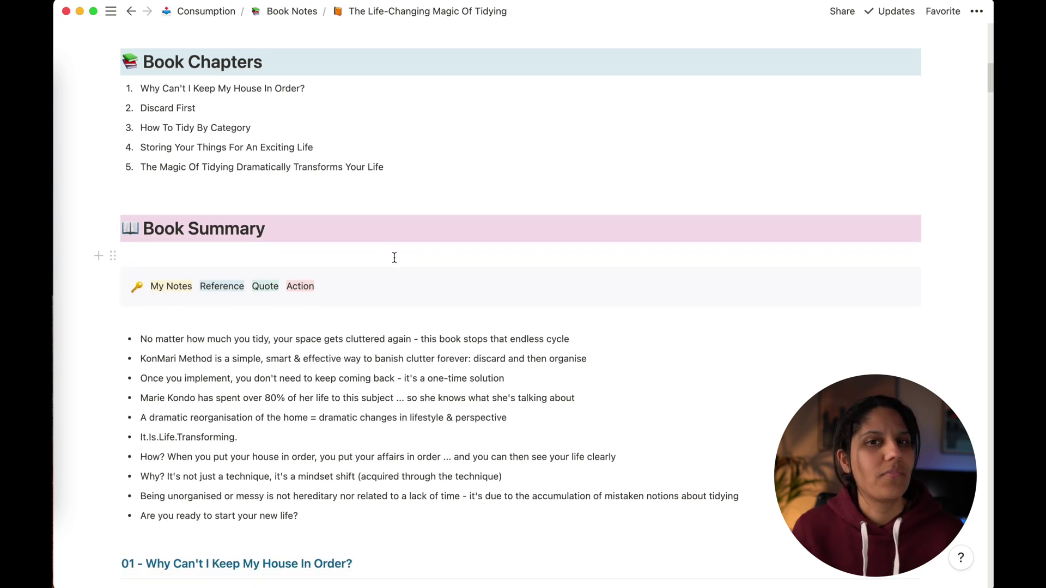
# Scroll through the book's notes and select part of the typing-practice note
pyautogui.scroll(-1, 395, 257)
pyautogui.scroll(-1, 395, 258)
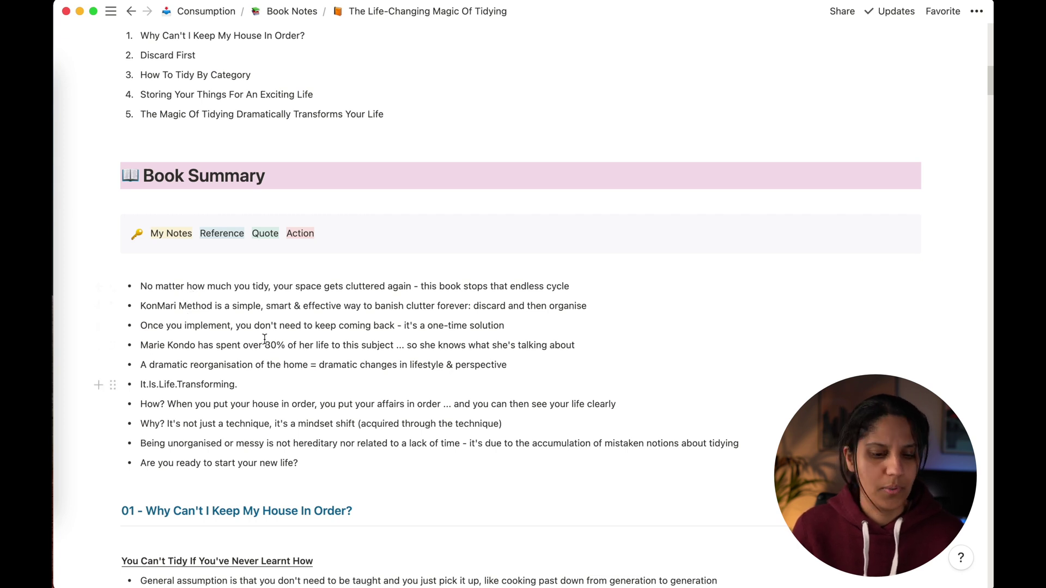
pyautogui.scroll(-4, 199, 309)
pyautogui.scroll(-1, 199, 309)
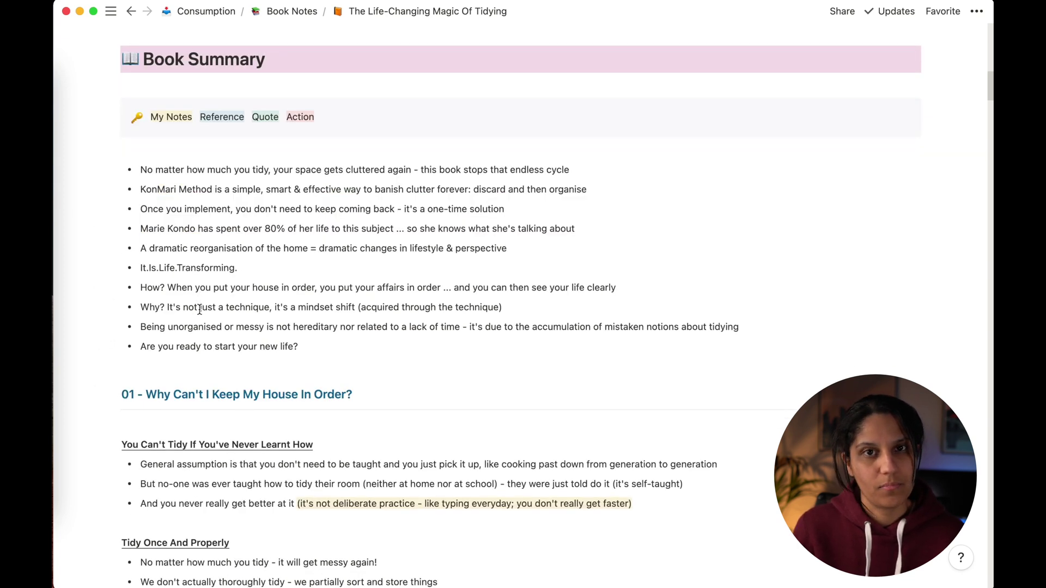
pyautogui.scroll(-2, 199, 310)
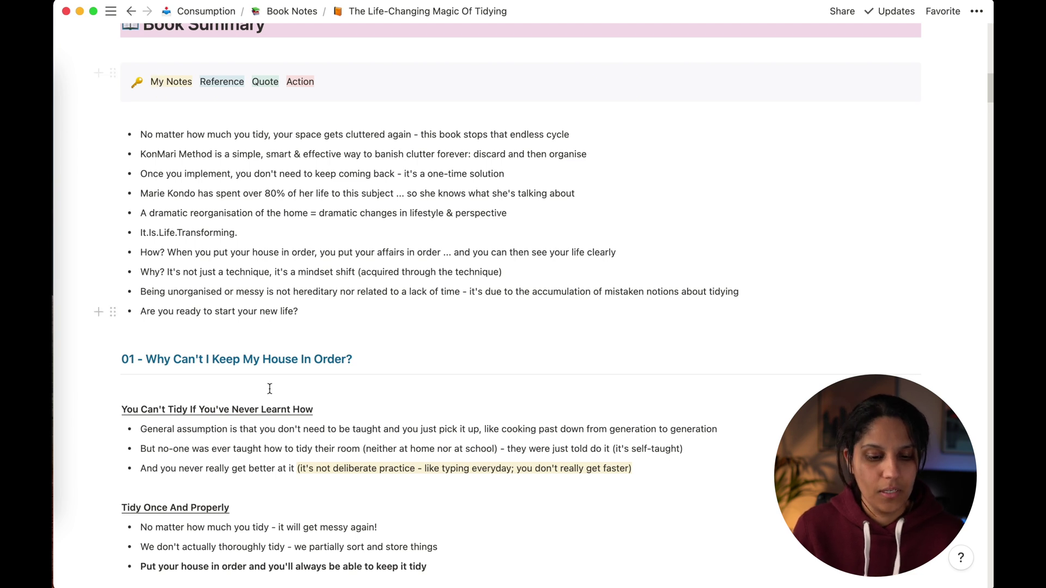
pyautogui.moveTo(322, 467); pyautogui.dragTo(631, 470)
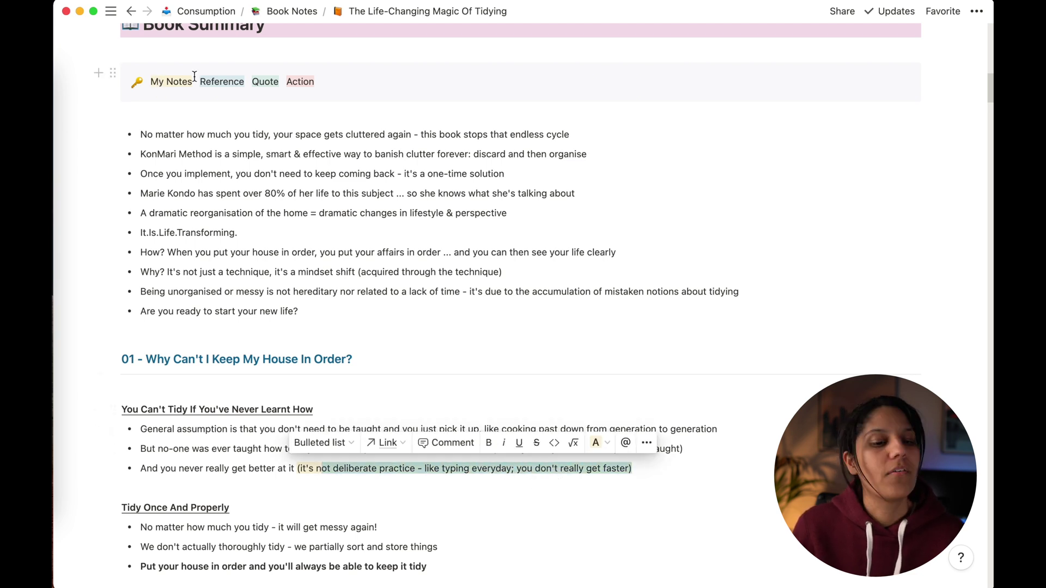
pyautogui.click(202, 86)
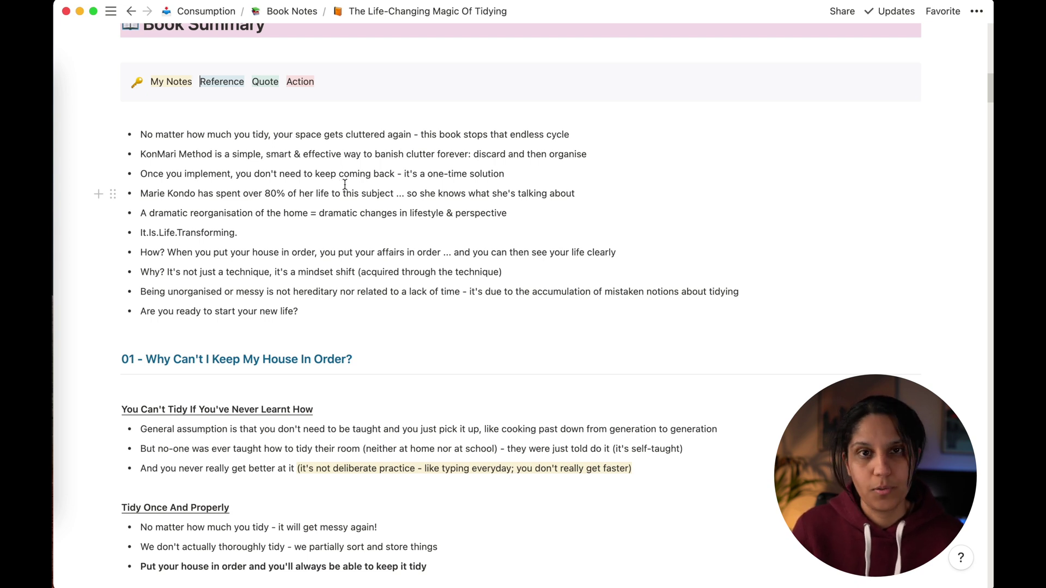
# Select The Art of Discarding line, then part of the true goal sentence
pyautogui.scroll(-5, 345, 185)
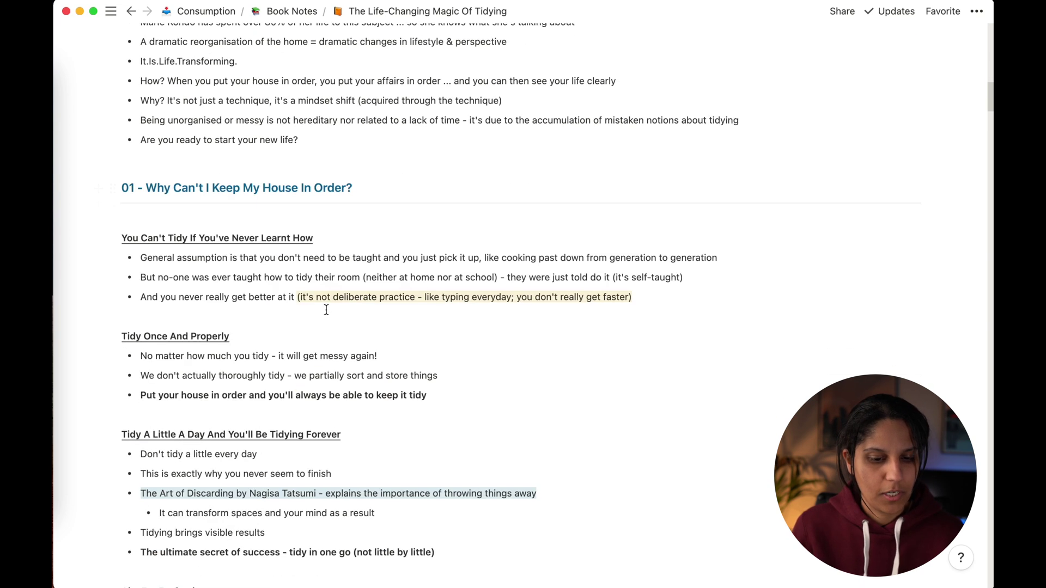
pyautogui.moveTo(169, 460); pyautogui.dragTo(349, 467)
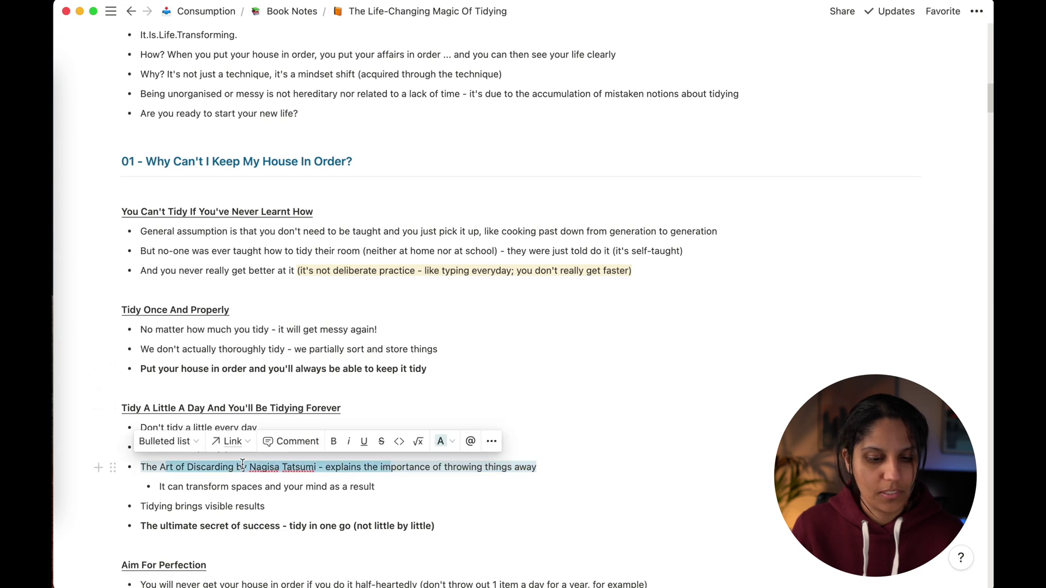
pyautogui.click(246, 466)
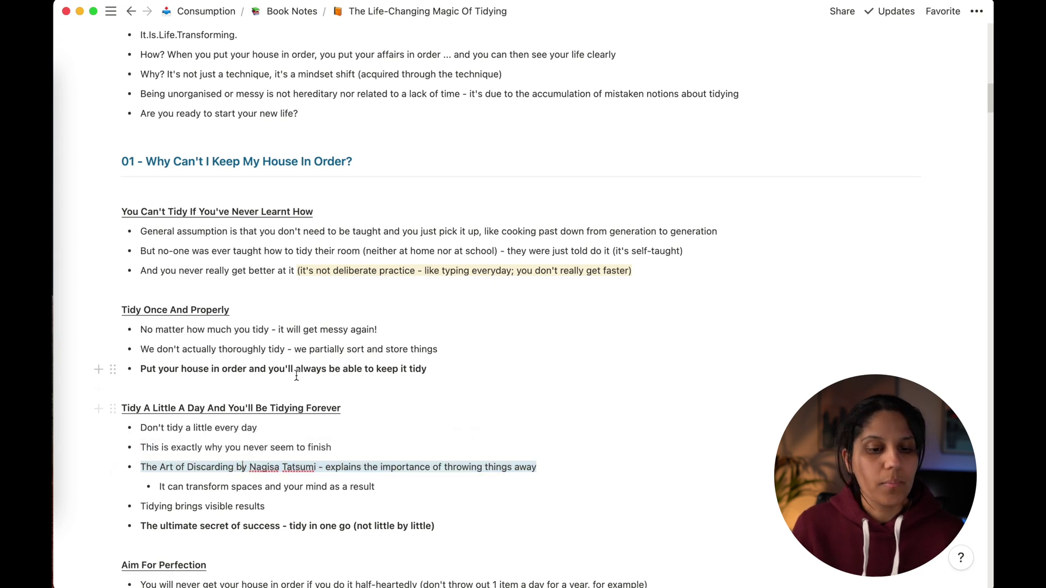
pyautogui.scroll(1, 298, 376)
pyautogui.scroll(2, 296, 379)
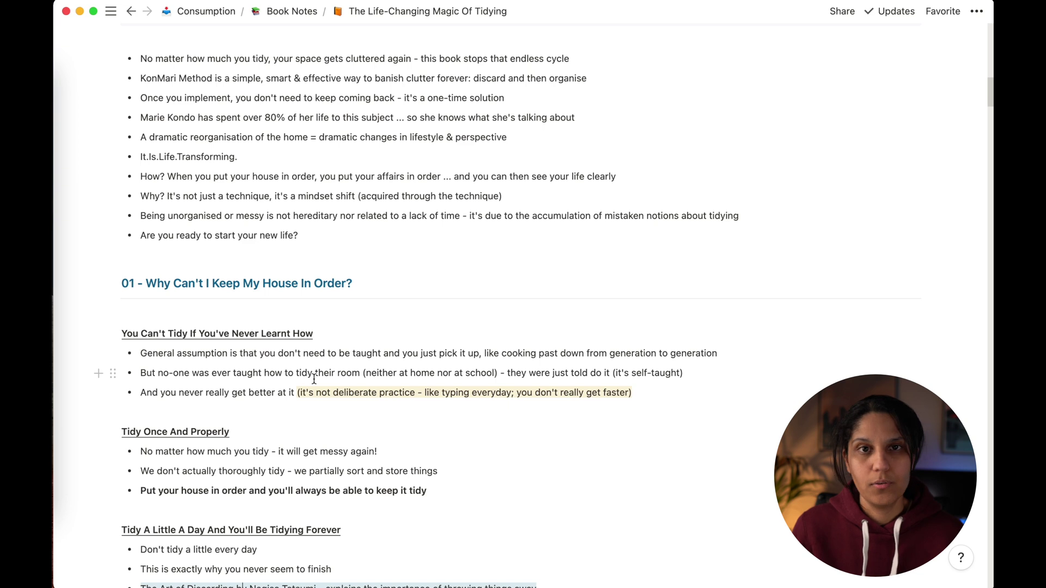
pyautogui.scroll(1, 292, 453)
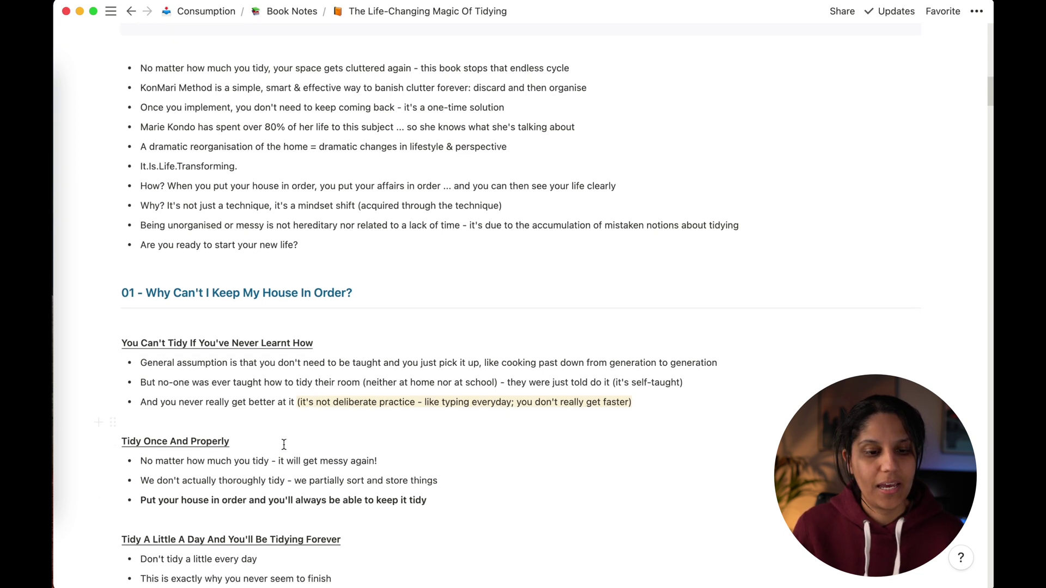
pyautogui.scroll(-10, 284, 445)
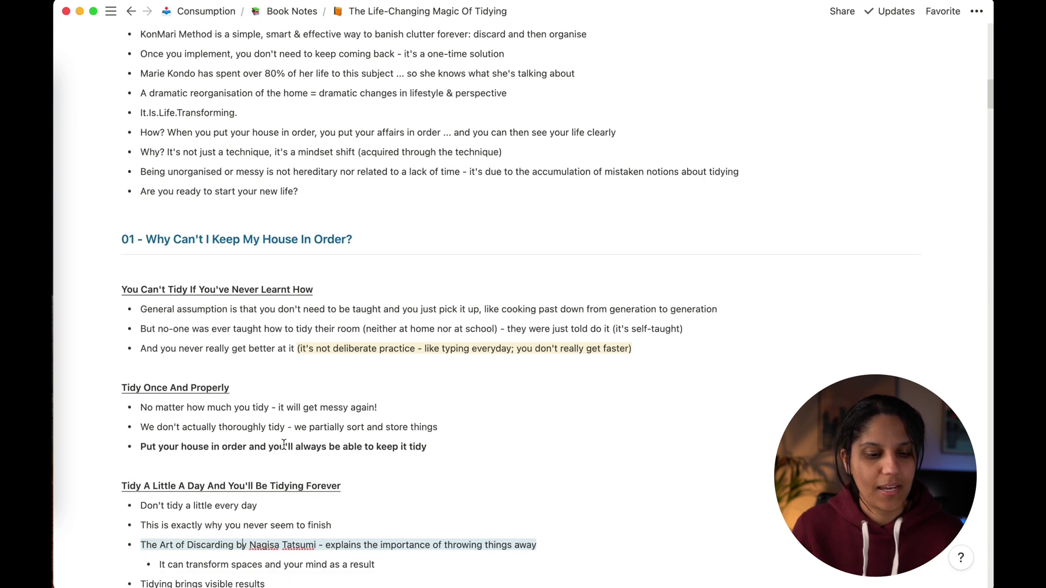
pyautogui.moveTo(236, 268); pyautogui.dragTo(451, 268)
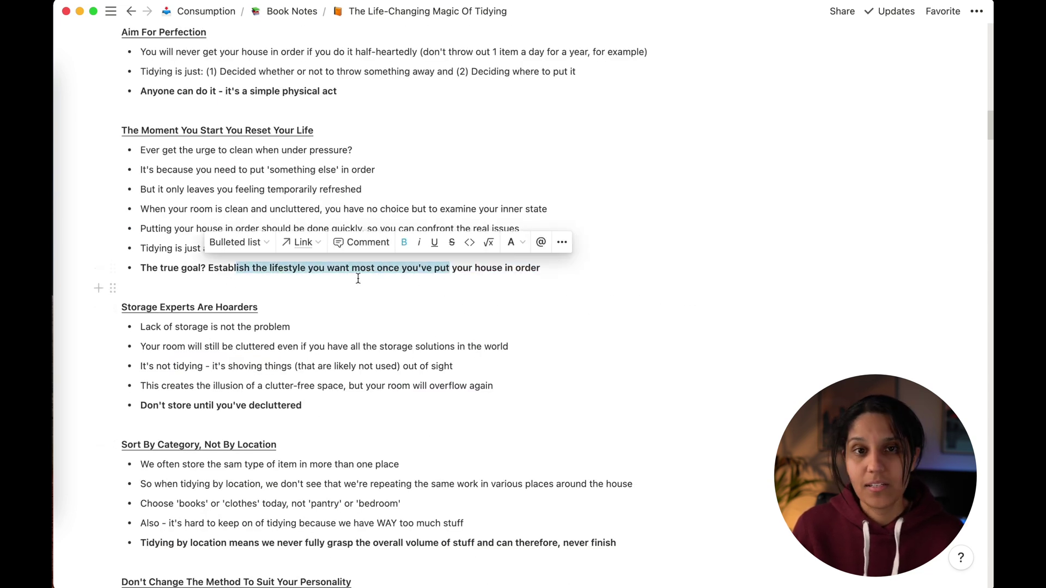
pyautogui.scroll(-3, 358, 279)
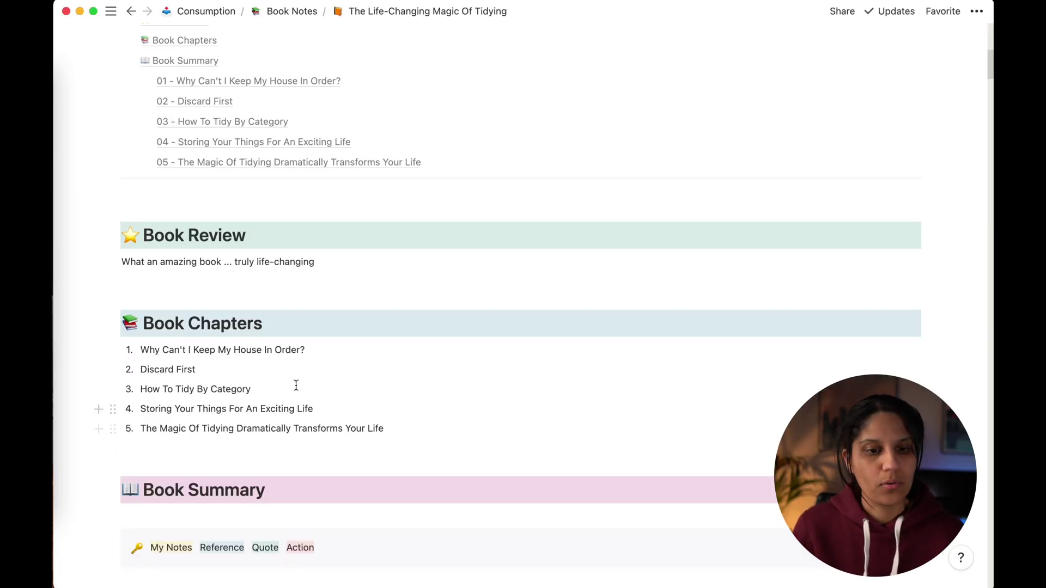
pyautogui.click(293, 11)
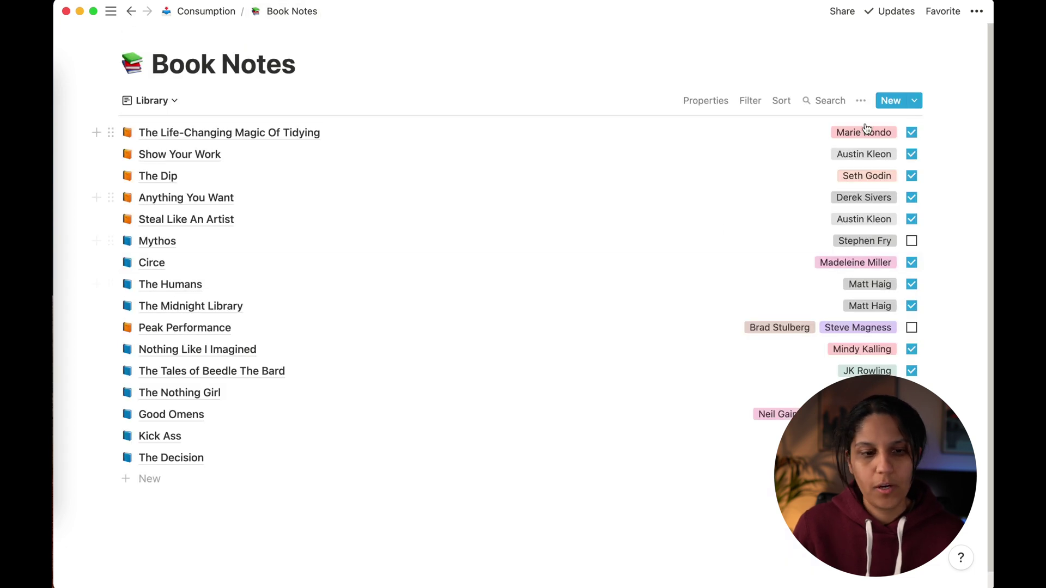
pyautogui.click(914, 100)
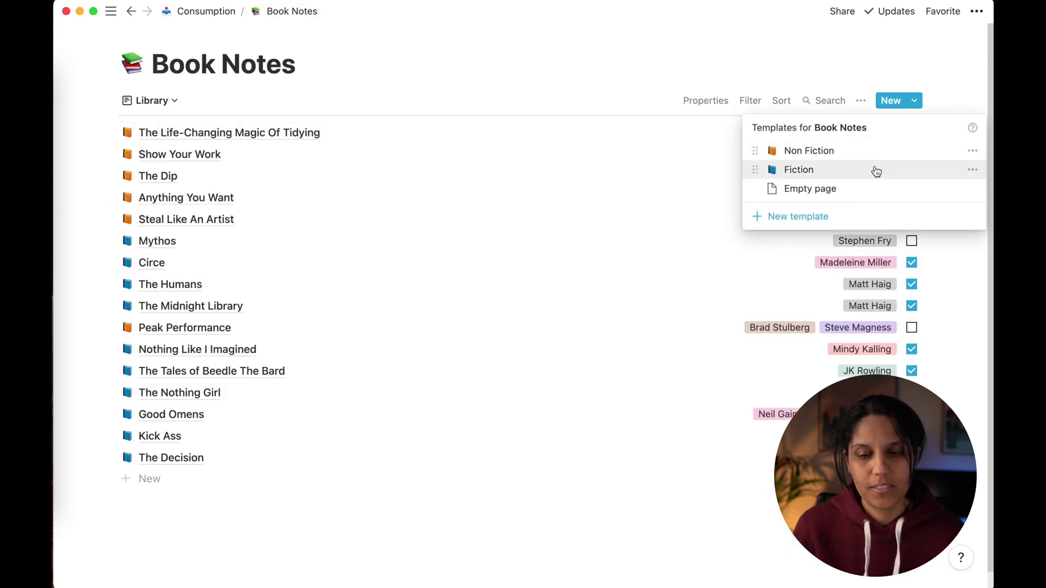
pyautogui.click(972, 150)
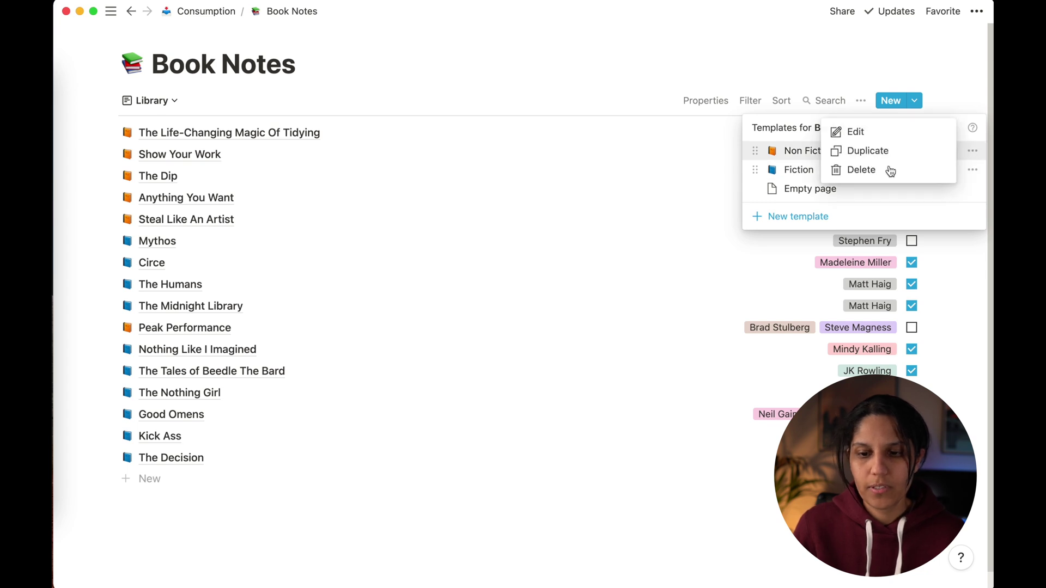
pyautogui.click(877, 133)
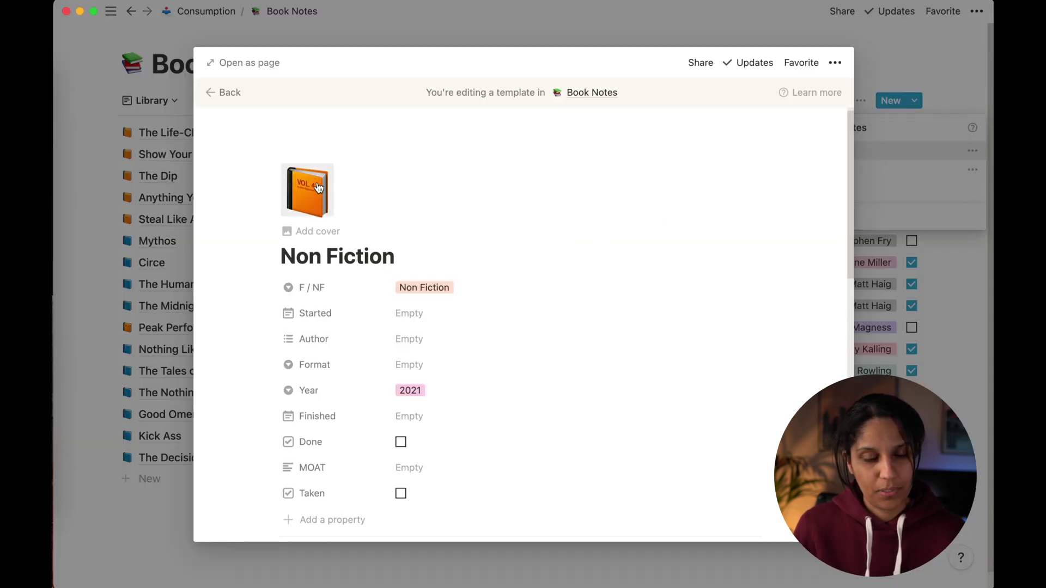
pyautogui.scroll(-3, 478, 216)
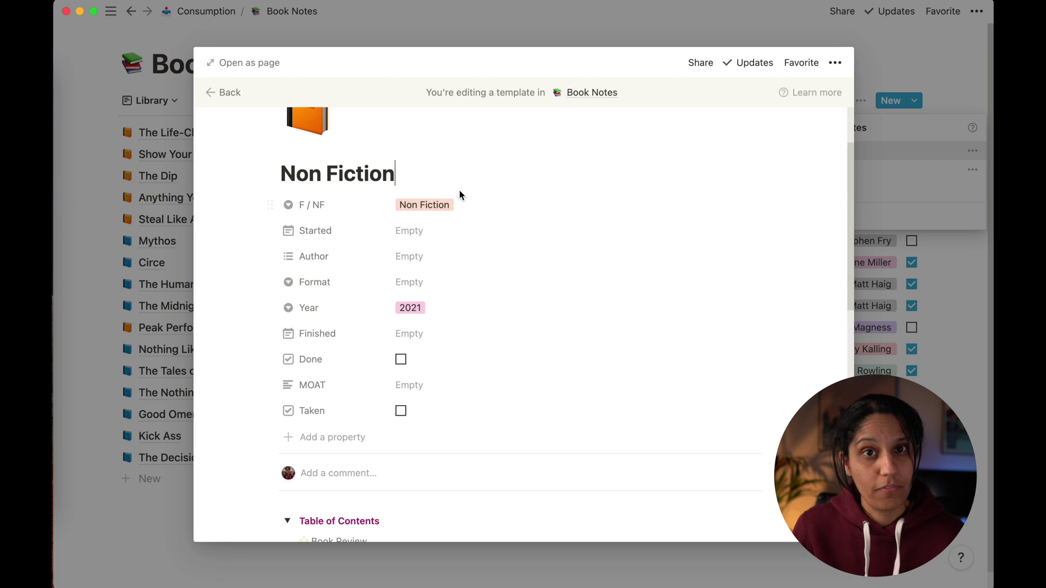
pyautogui.scroll(-1, 457, 199)
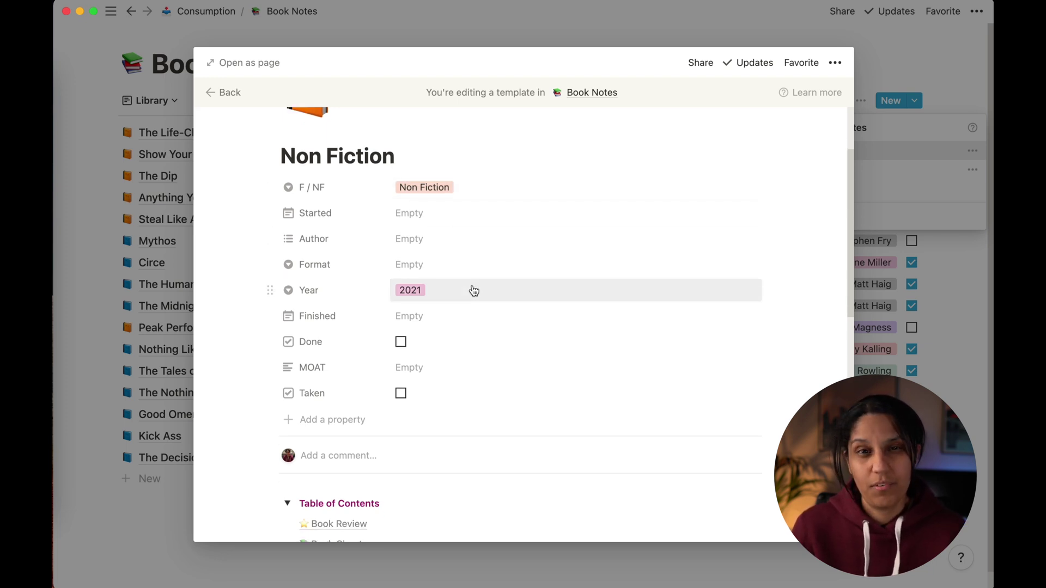
pyautogui.scroll(-5, 474, 290)
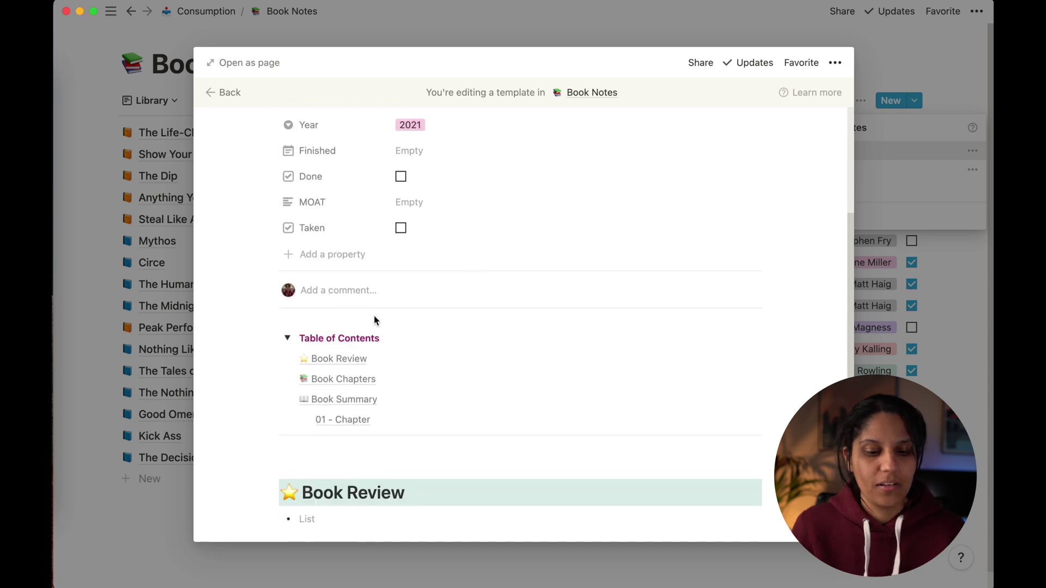
pyautogui.scroll(-10, 381, 305)
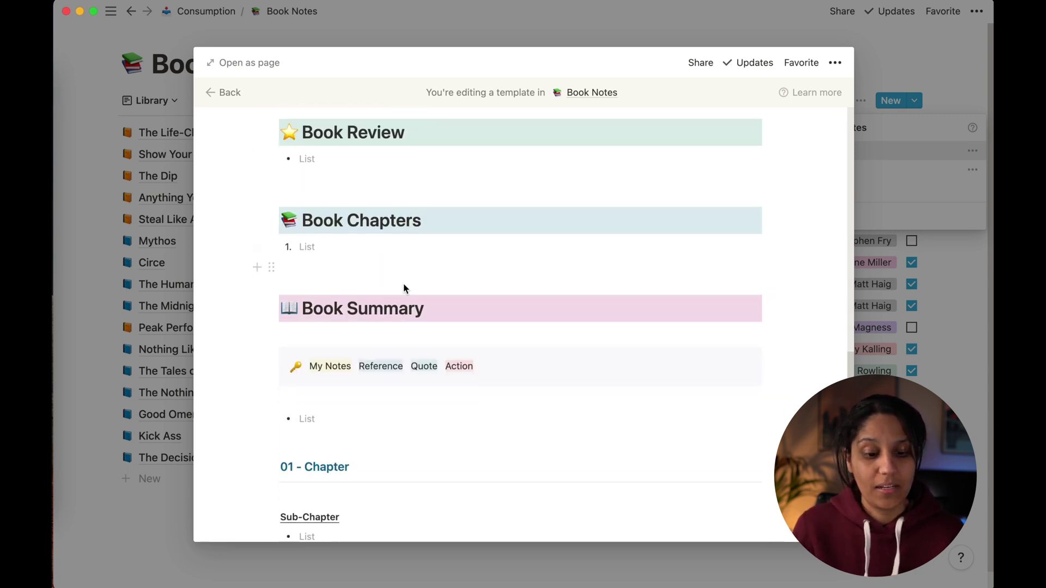
pyautogui.scroll(-2, 404, 288)
pyautogui.click(836, 63)
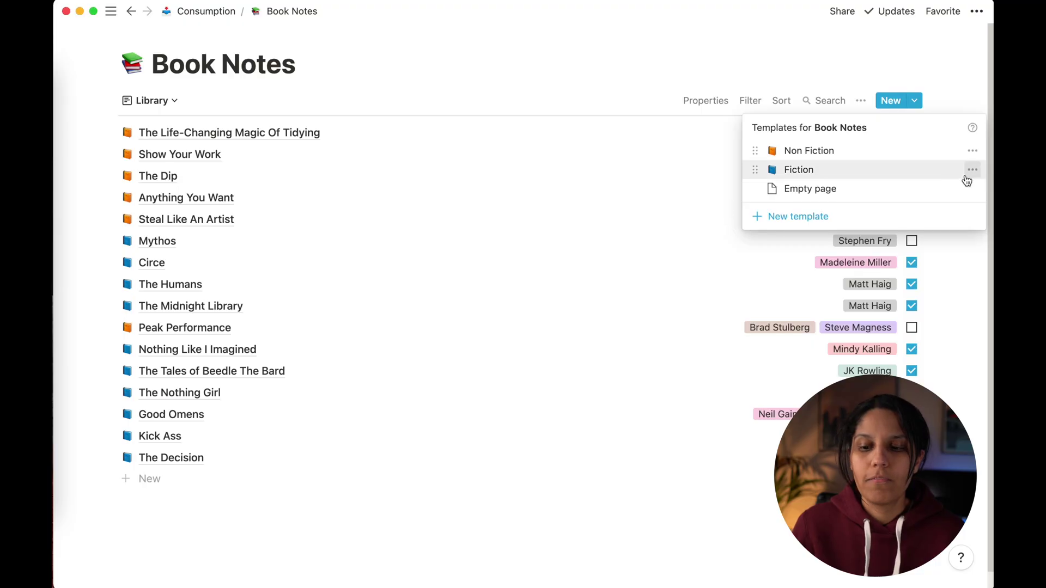
pyautogui.click(972, 169)
pyautogui.click(854, 150)
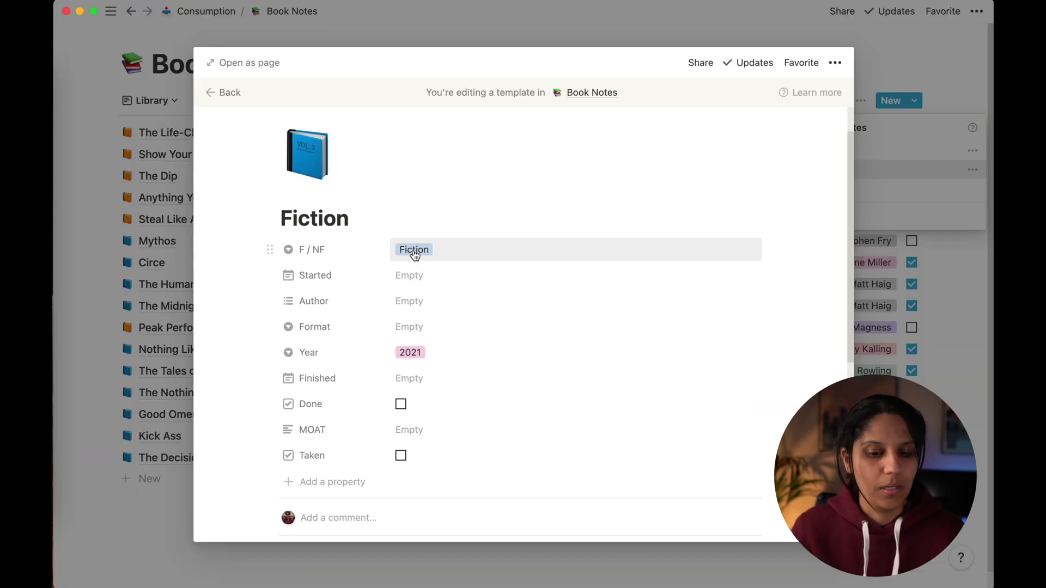
pyautogui.scroll(-6, 406, 275)
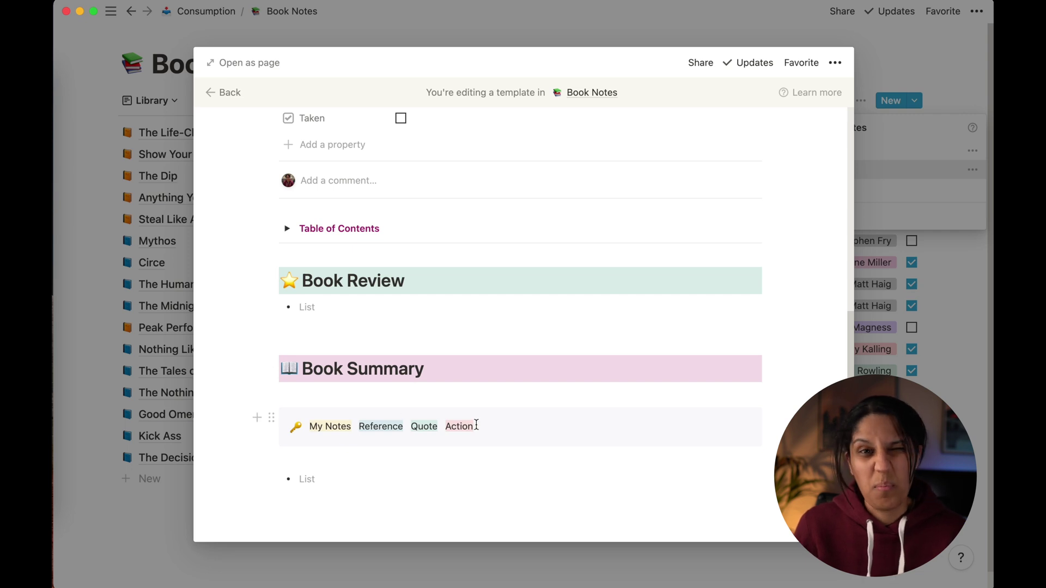
pyautogui.click(375, 508)
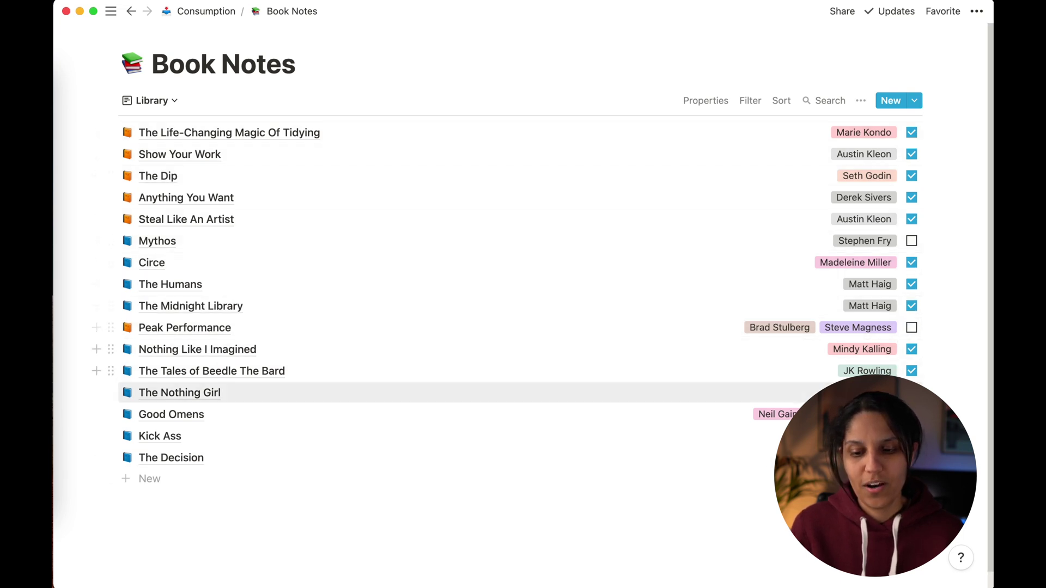
pyautogui.click(911, 241)
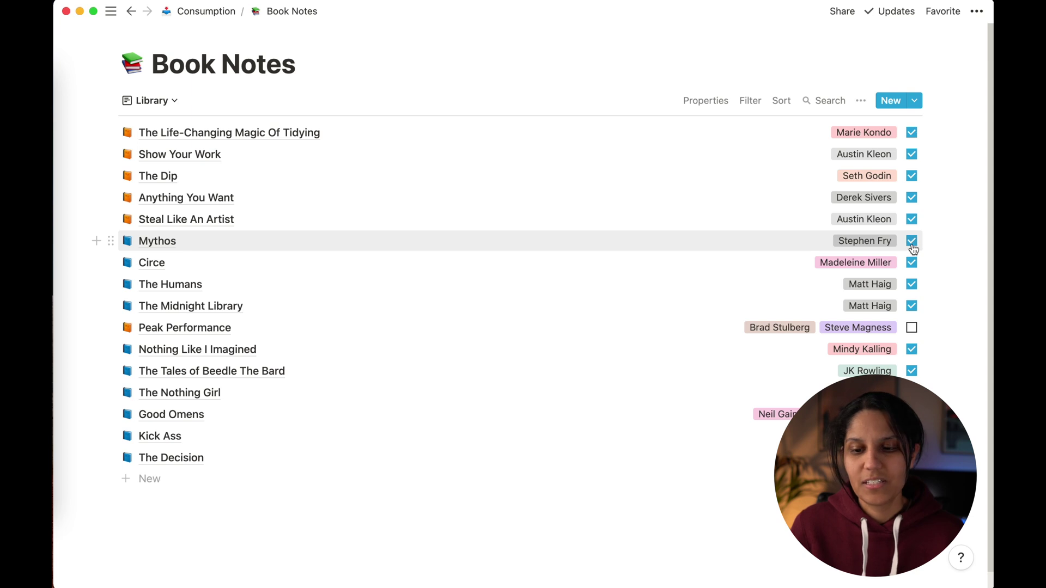
pyautogui.click(912, 243)
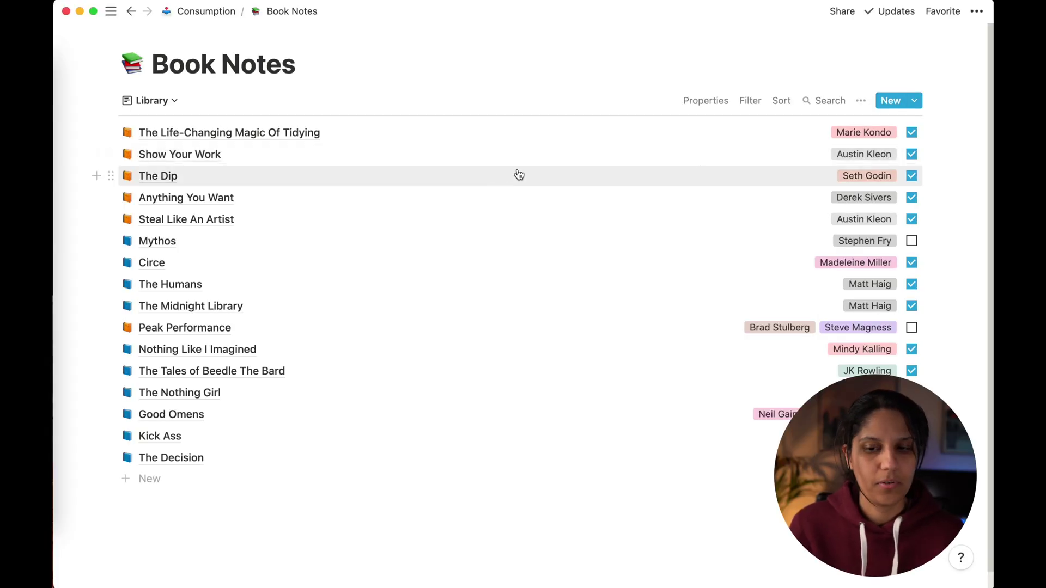
# Discard an empty new page and create a book page from the Non Fiction template
pyautogui.click(898, 107)
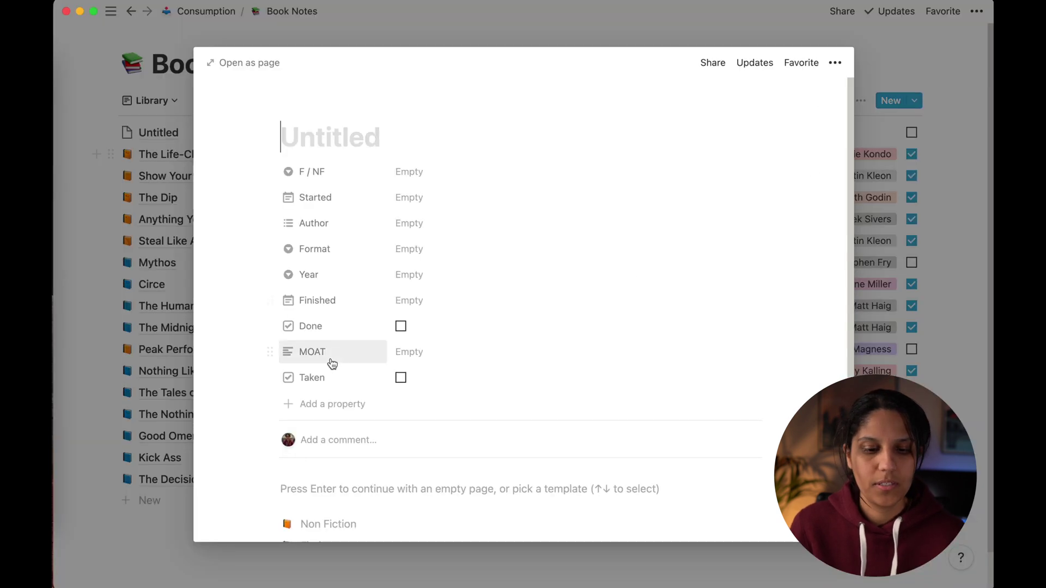
pyautogui.scroll(-3, 401, 371)
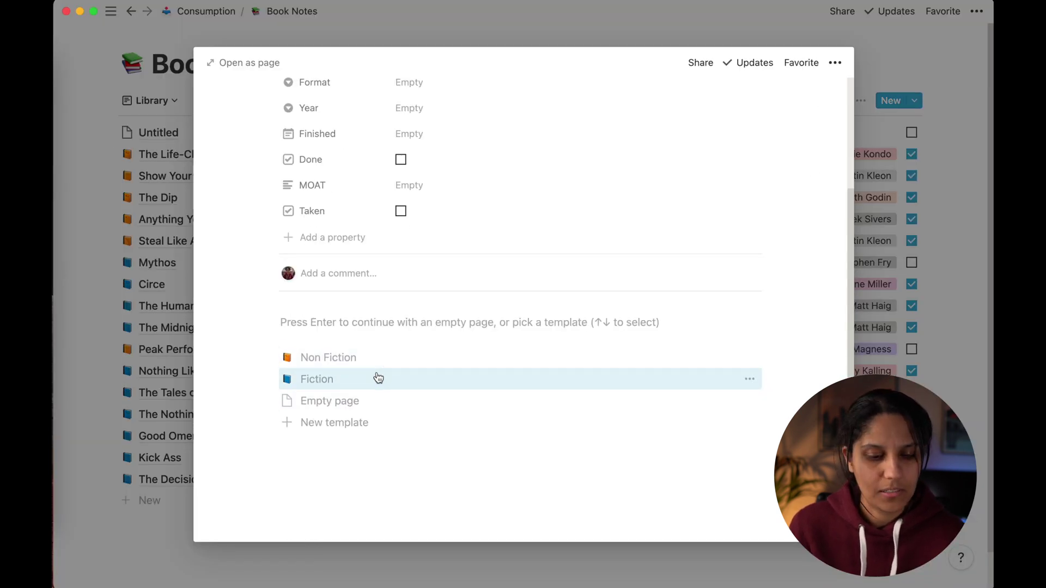
pyautogui.press('Escape')
pyautogui.click(915, 101)
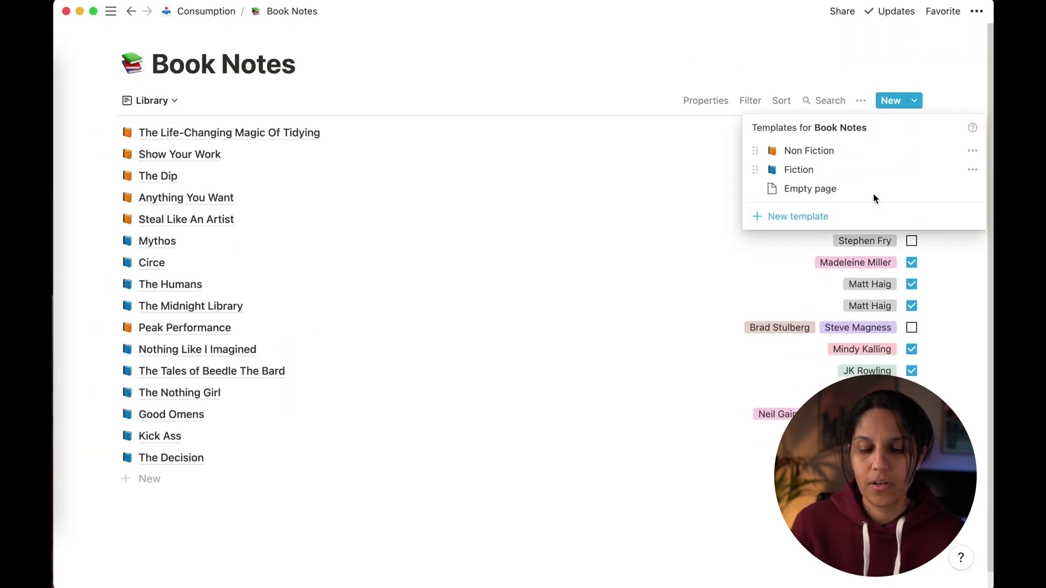
pyautogui.click(832, 155)
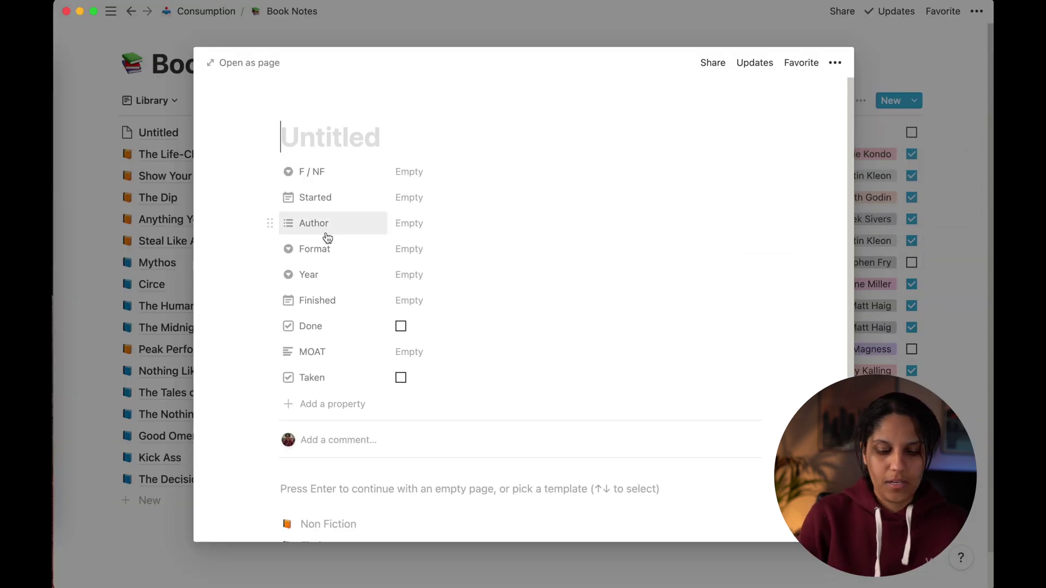
# Name the new page Big Magic and set its Started date to Mar 21, 2021
pyautogui.write('Big Magic')
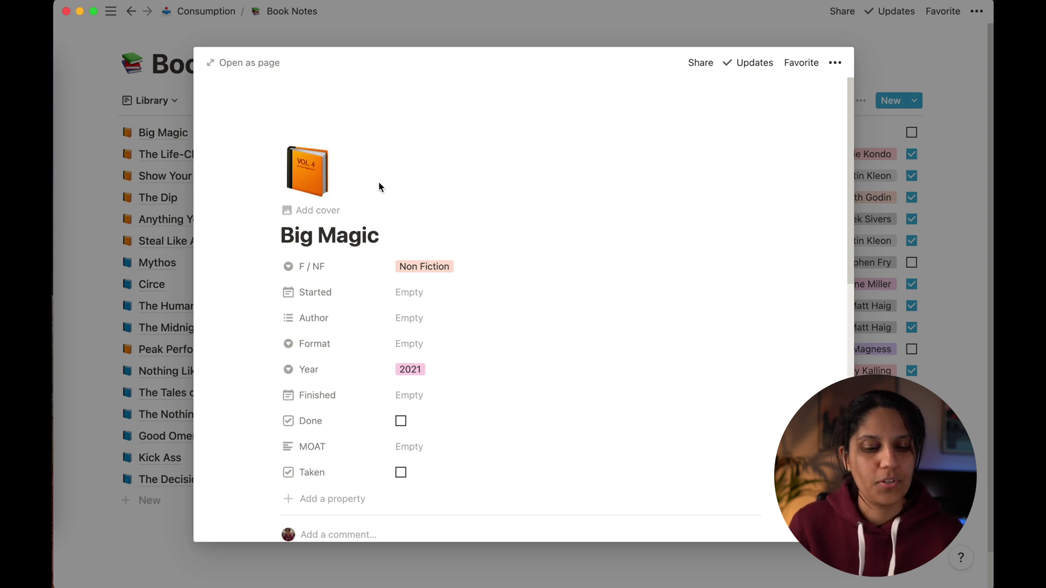
pyautogui.scroll(-3, 392, 187)
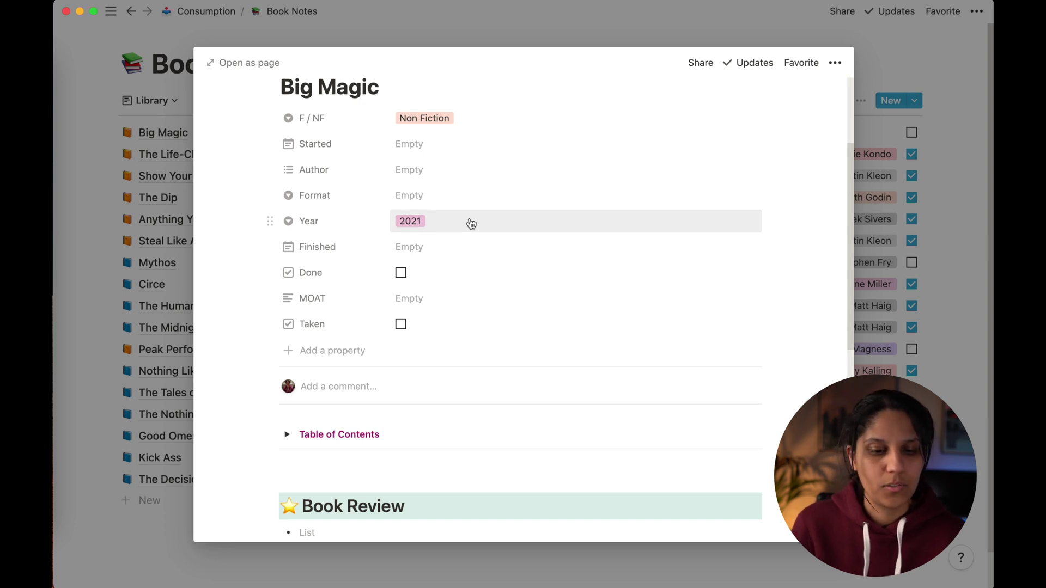
pyautogui.scroll(-3, 471, 223)
pyautogui.scroll(-2, 322, 251)
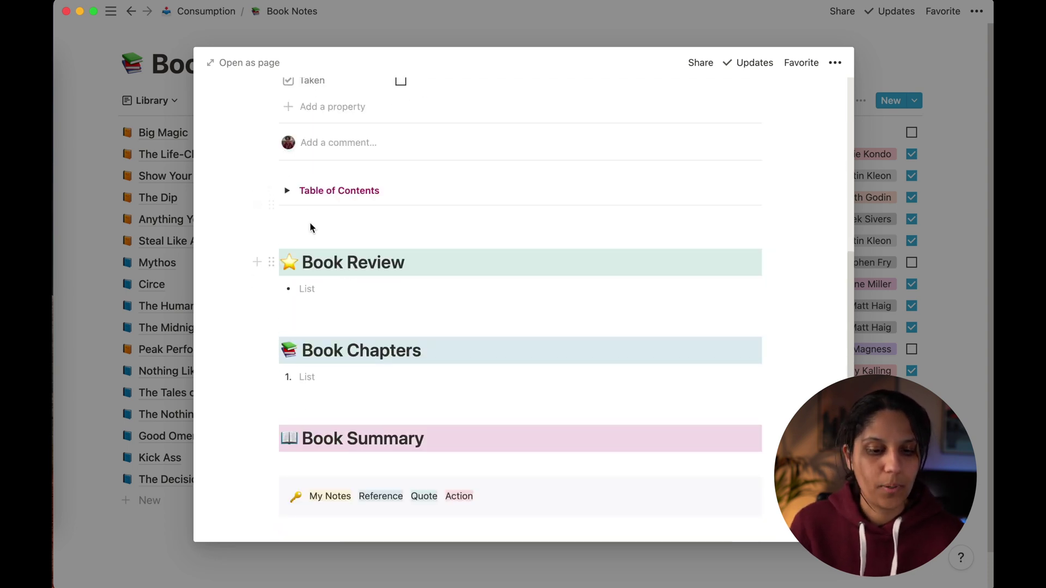
pyautogui.scroll(-4, 361, 303)
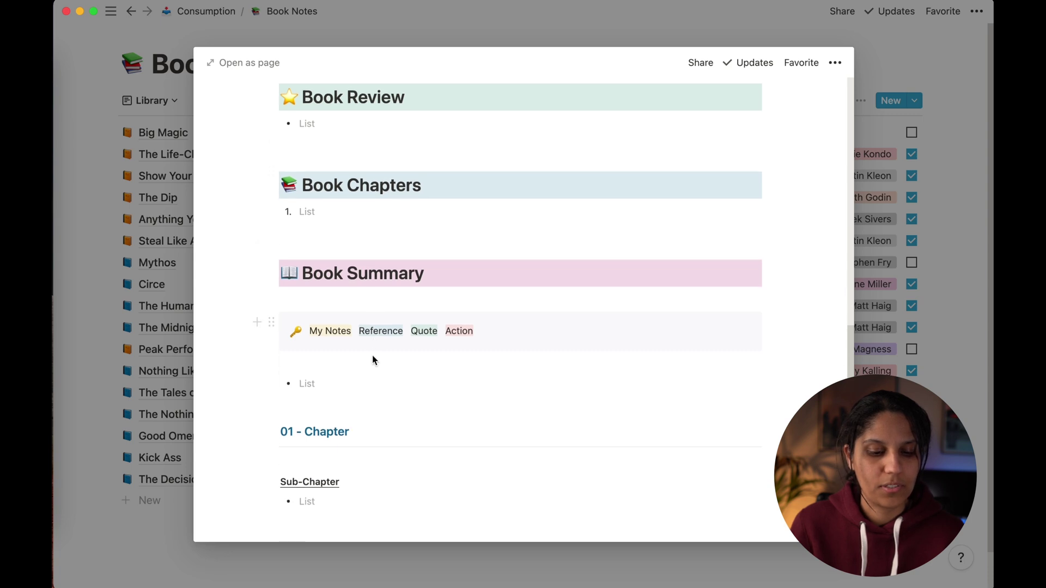
pyautogui.scroll(10, 375, 357)
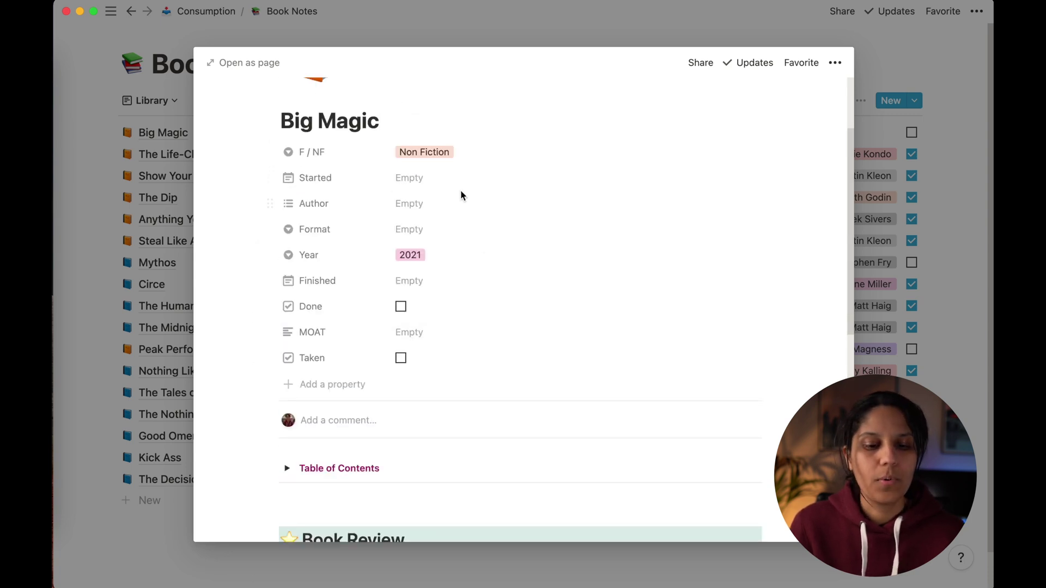
pyautogui.click(463, 178)
# Set Big Magic's author to Elizabeth Gilbert and format to Audiobook, then close the page
pyautogui.click(462, 203)
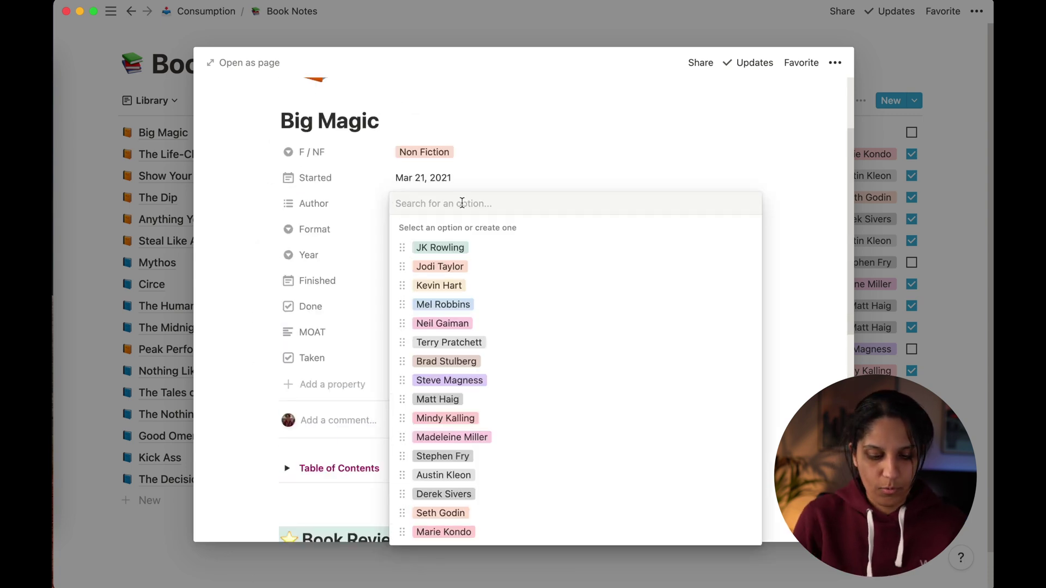
pyautogui.click(436, 245)
pyautogui.click(420, 215)
pyautogui.click(420, 229)
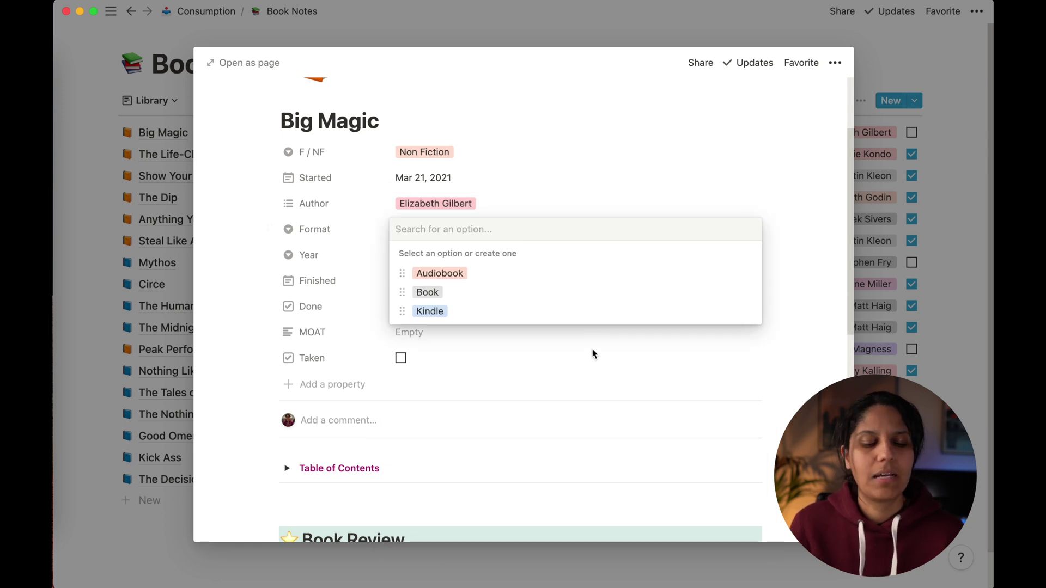
pyautogui.click(543, 283)
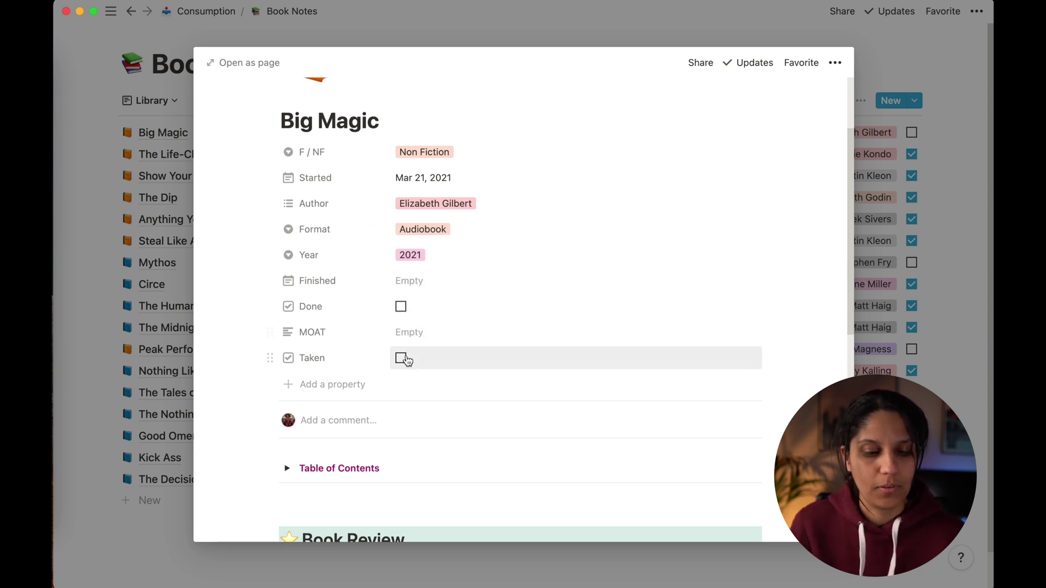
pyautogui.scroll(-4, 427, 338)
pyautogui.press('Escape')
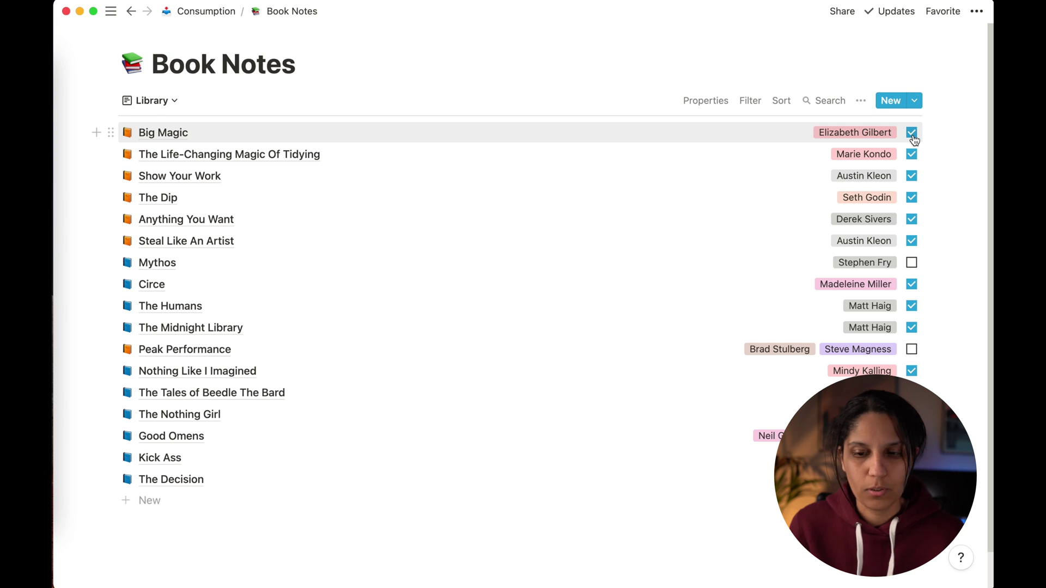
pyautogui.click(463, 135)
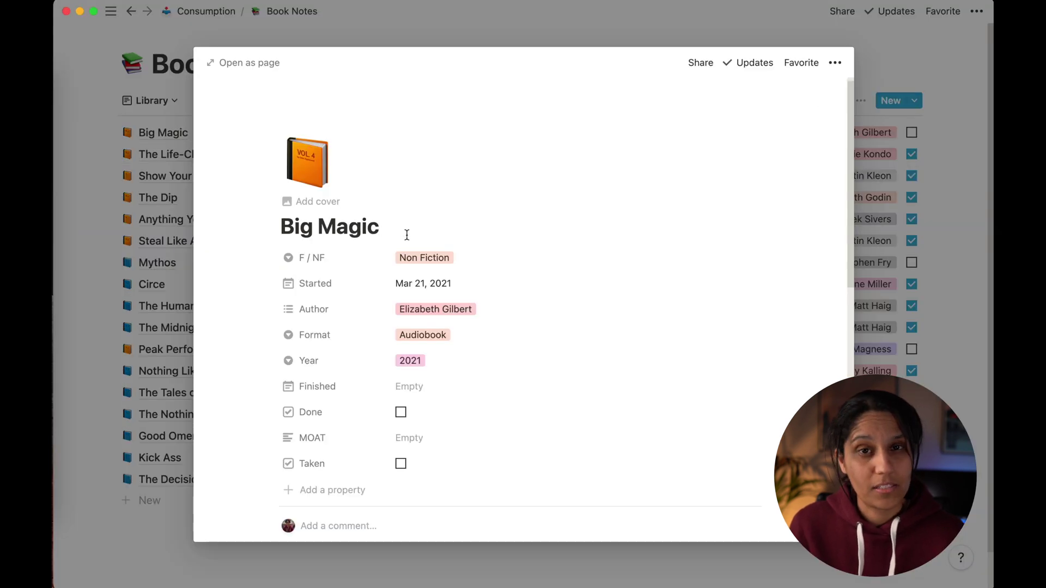
pyautogui.scroll(-10, 533, 273)
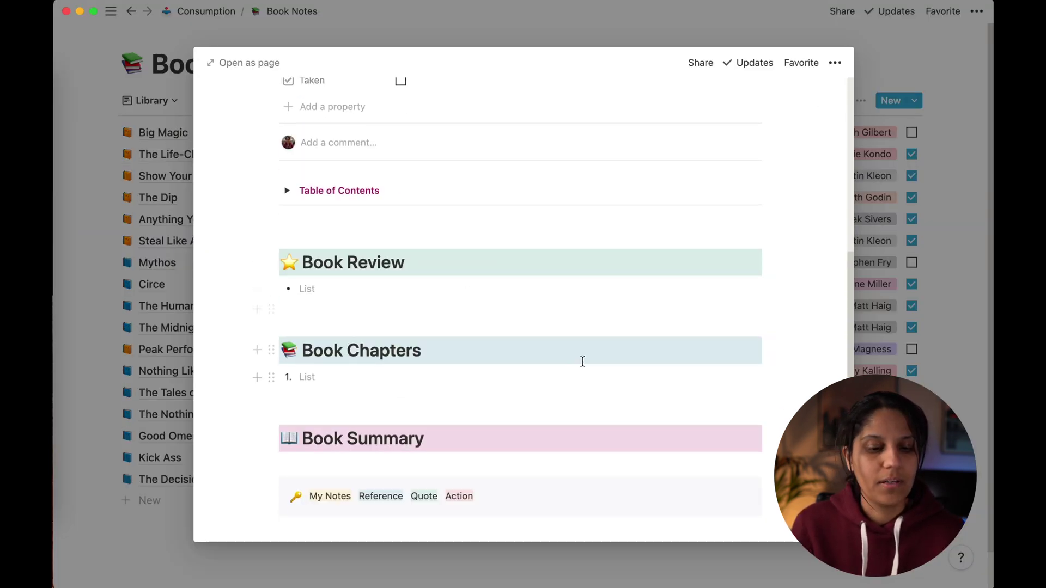
pyautogui.scroll(-2, 497, 338)
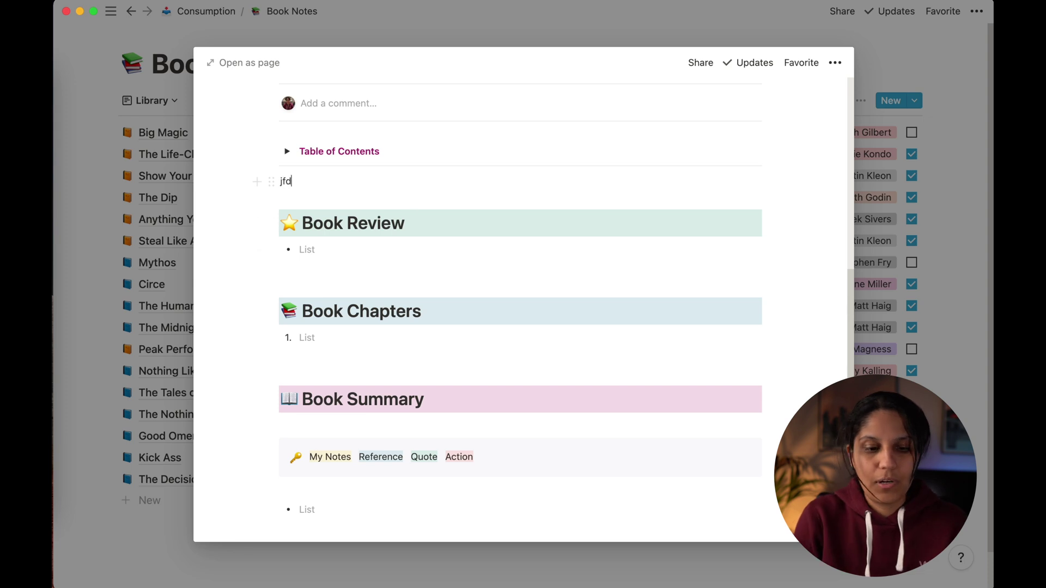
pyautogui.scroll(-4, 410, 197)
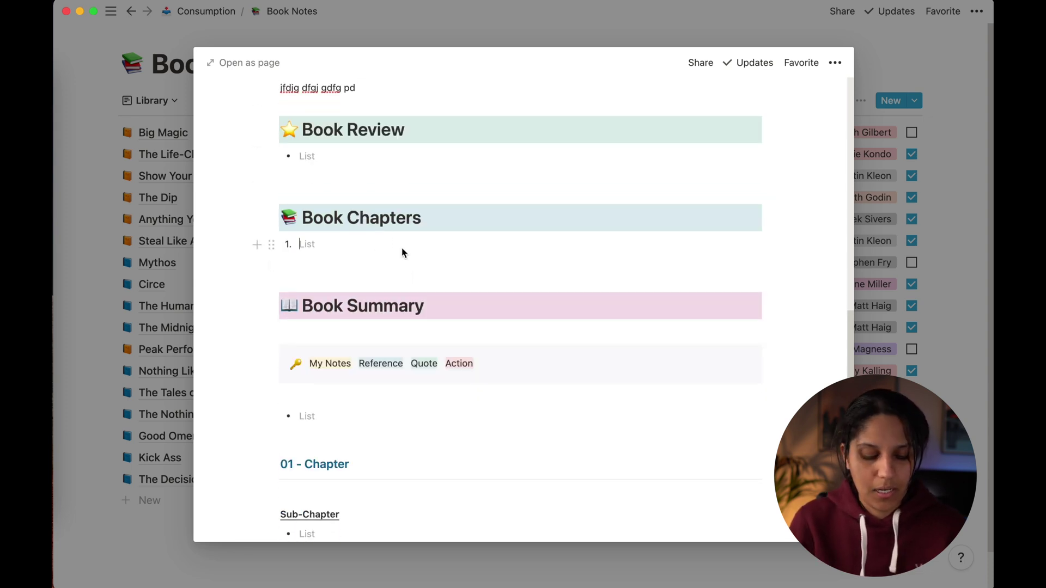
pyautogui.write('gfkdnf')
pyautogui.press('Return')
pyautogui.write('hhfdh')
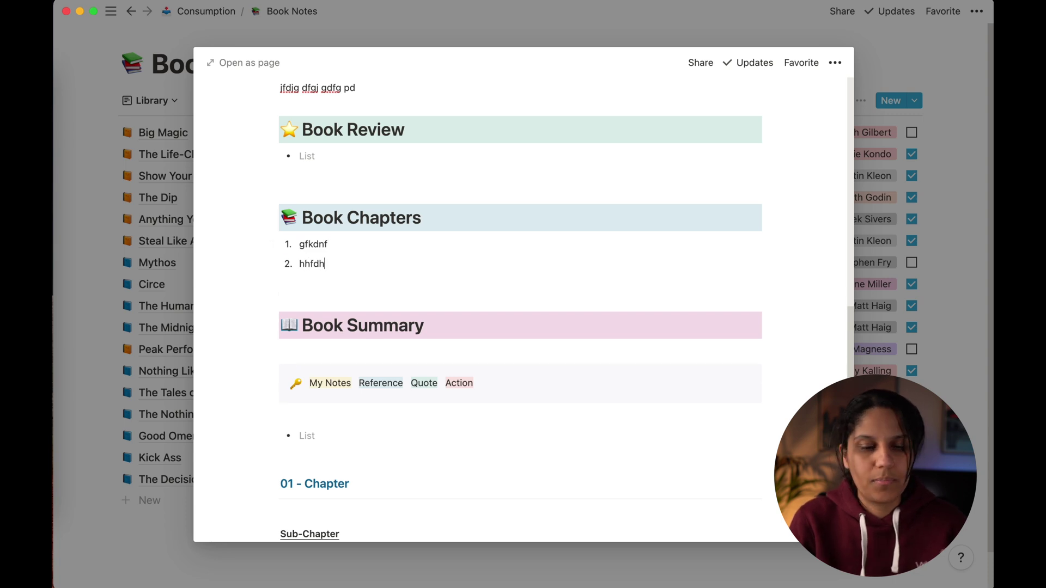
pyautogui.scroll(-3, 334, 304)
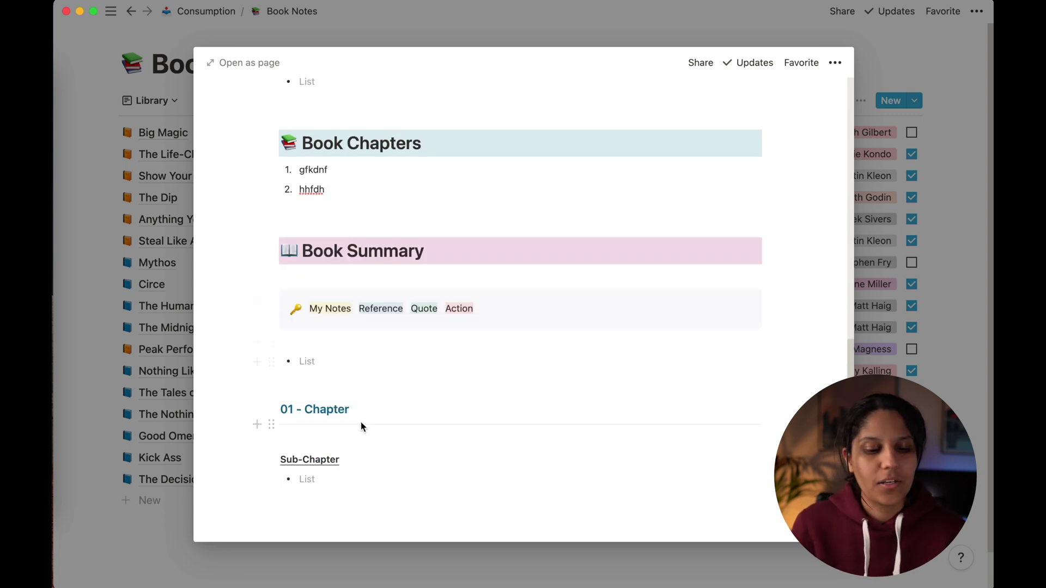
pyautogui.click(332, 486)
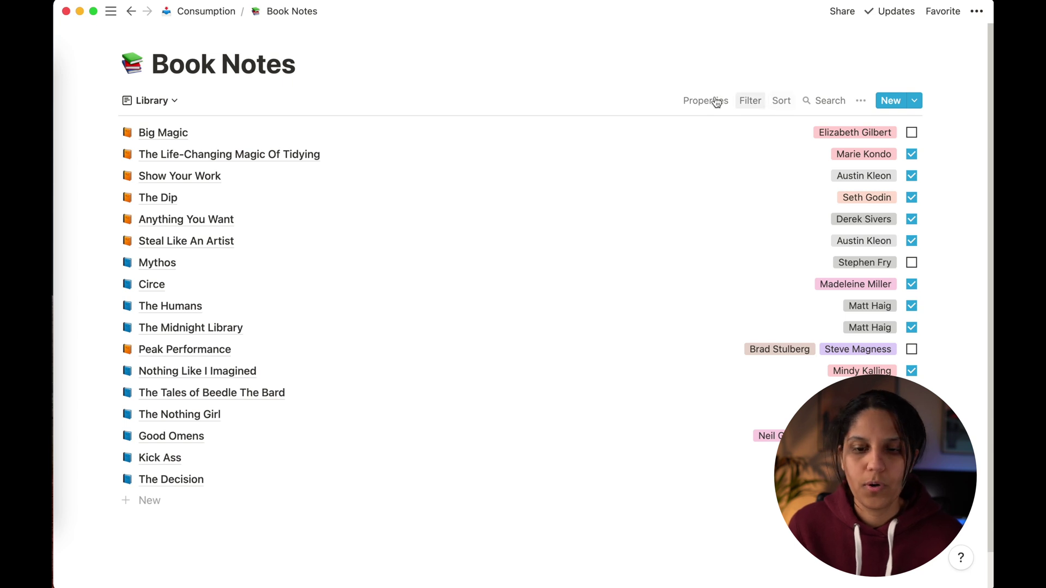
pyautogui.click(751, 102)
pyautogui.click(631, 230)
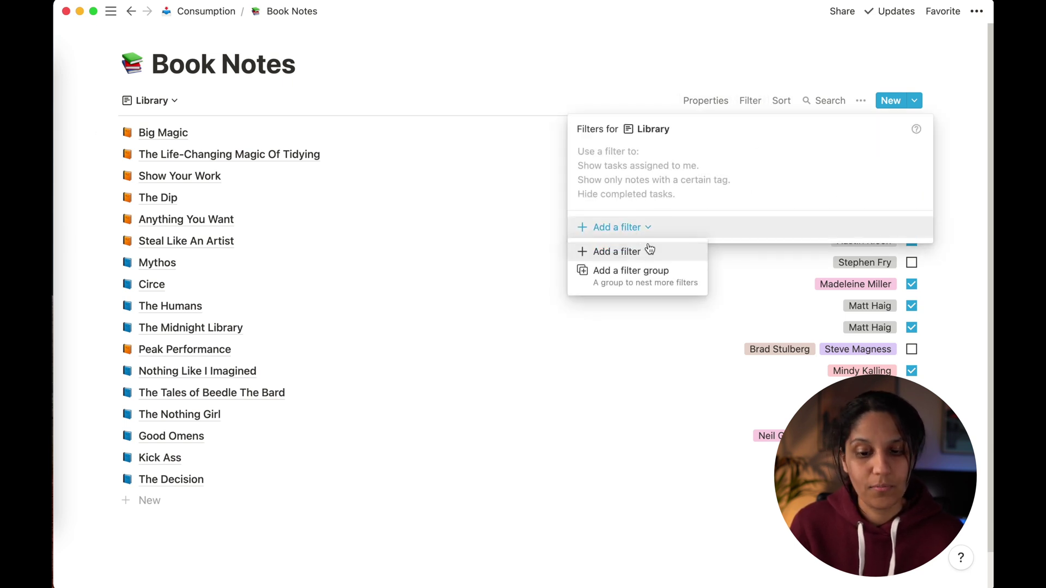
pyautogui.click(646, 252)
pyautogui.click(660, 156)
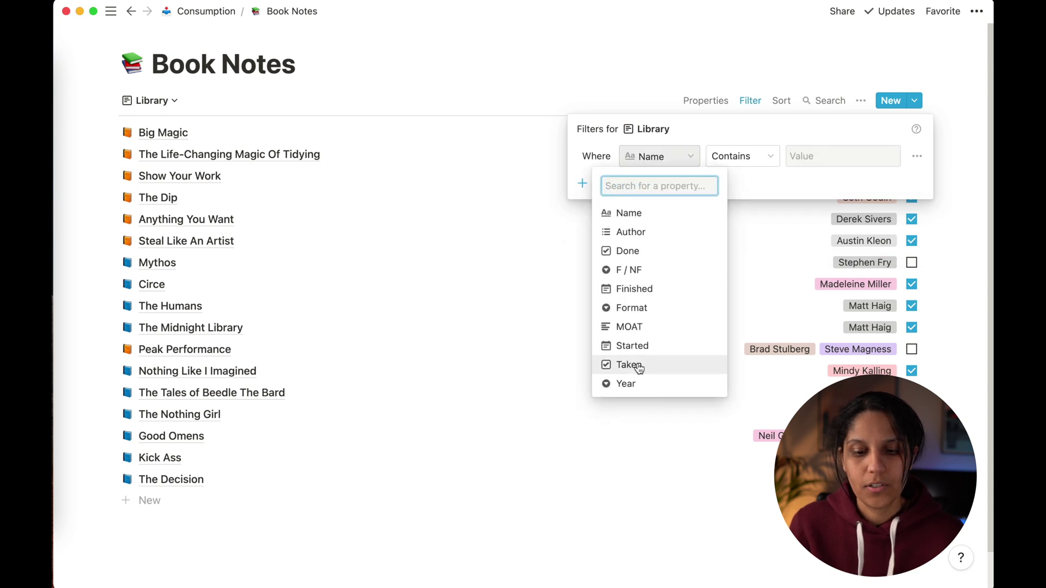
pyautogui.click(637, 252)
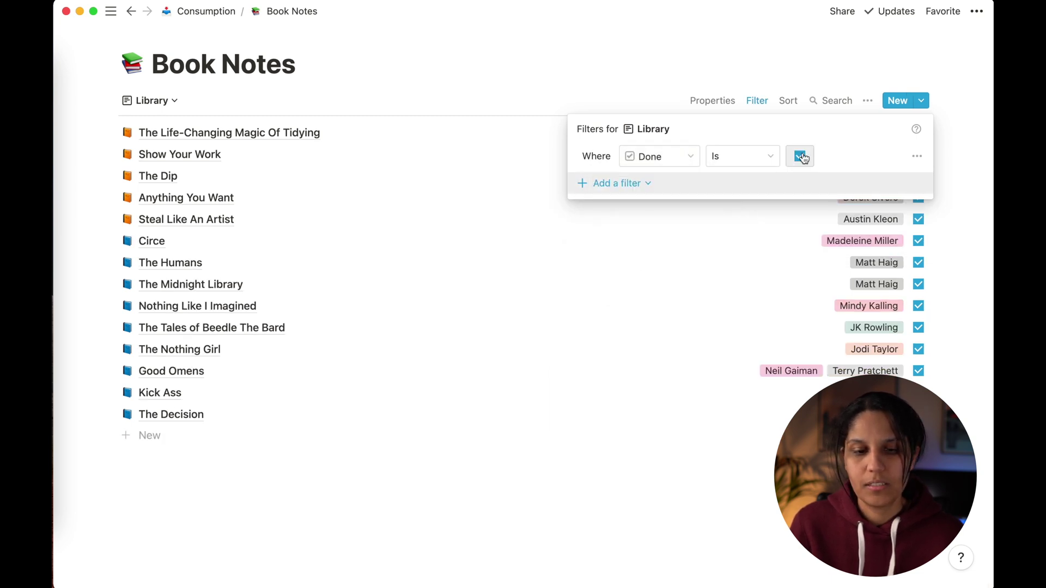
pyautogui.click(800, 157)
pyautogui.click(506, 65)
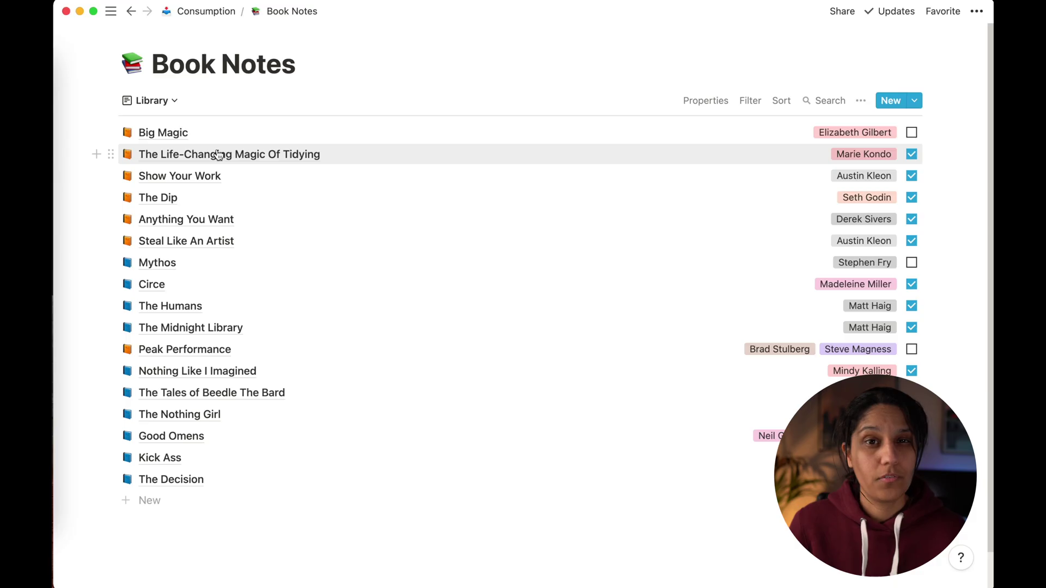
pyautogui.click(218, 155)
pyautogui.scroll(-2, 307, 385)
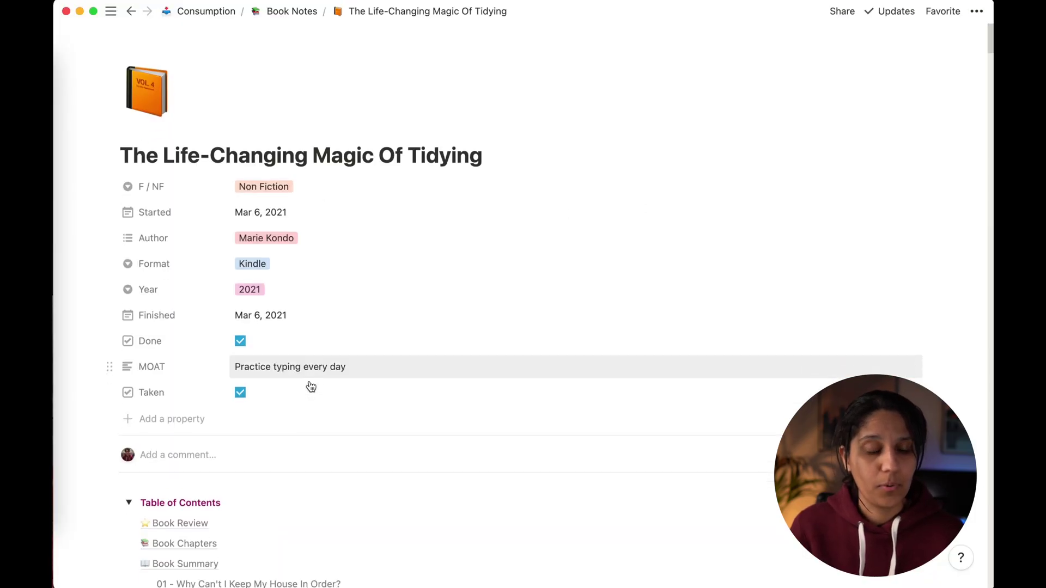
pyautogui.scroll(-1, 303, 391)
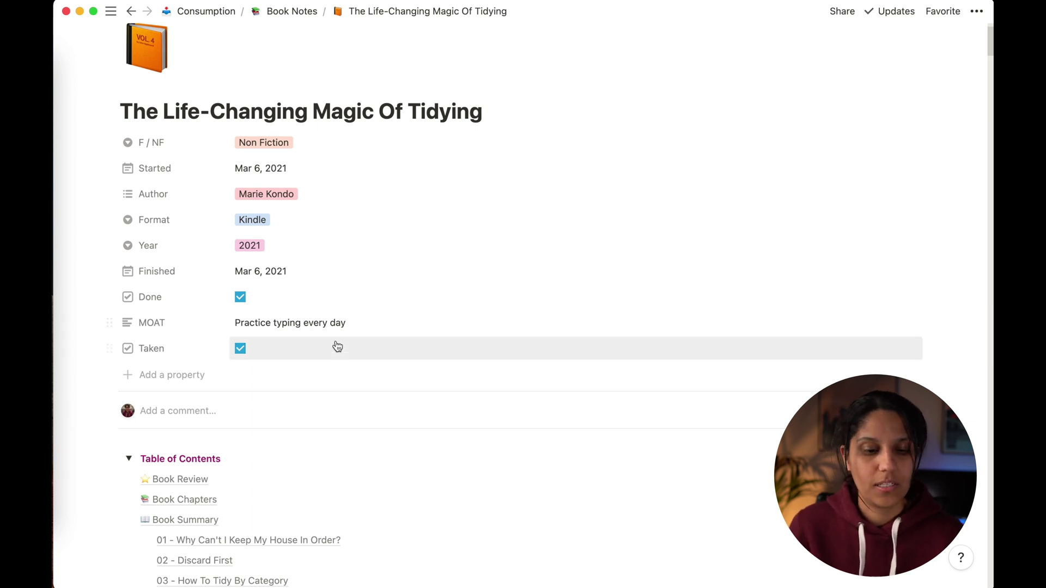
pyautogui.click(351, 332)
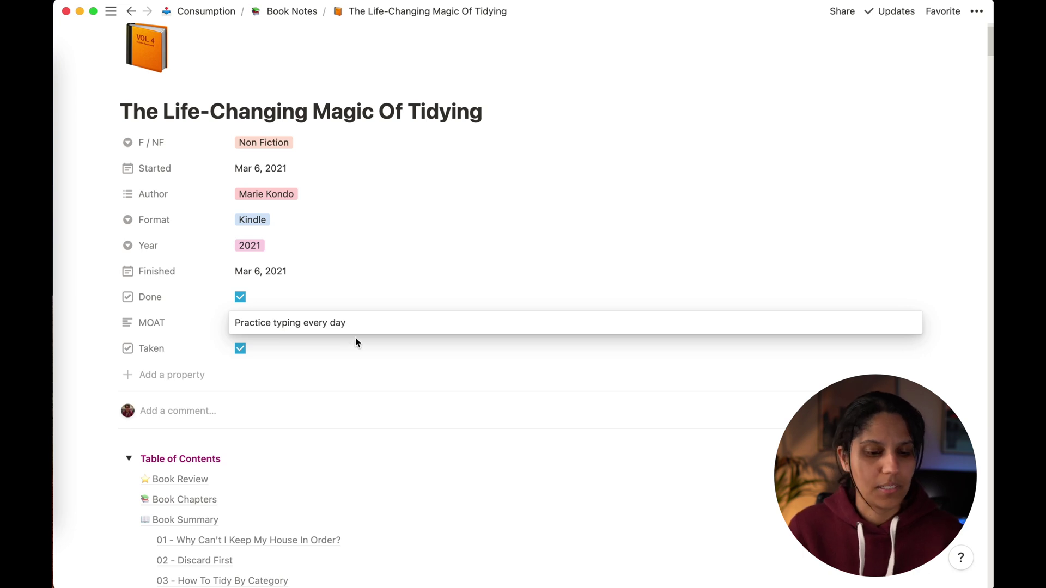
pyautogui.click(146, 348)
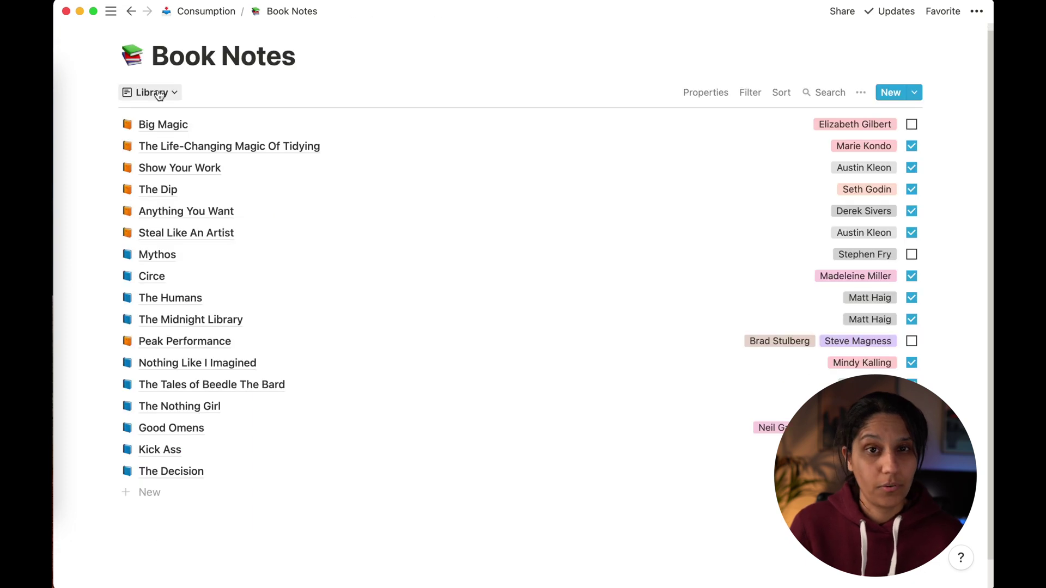
# Switch the Book Notes database from the Library view to the MOATs view
pyautogui.click(158, 94)
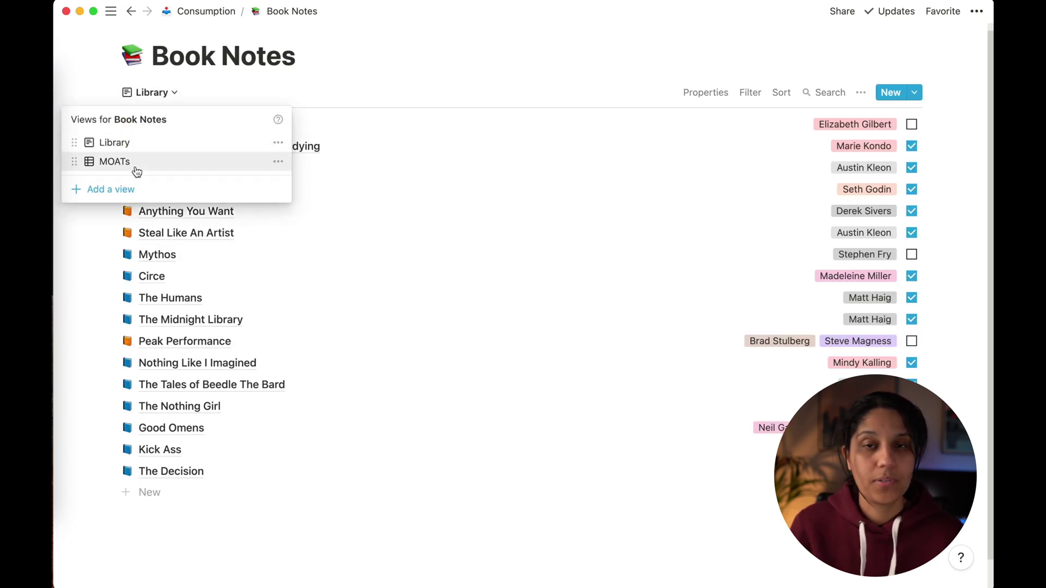
pyautogui.click(136, 172)
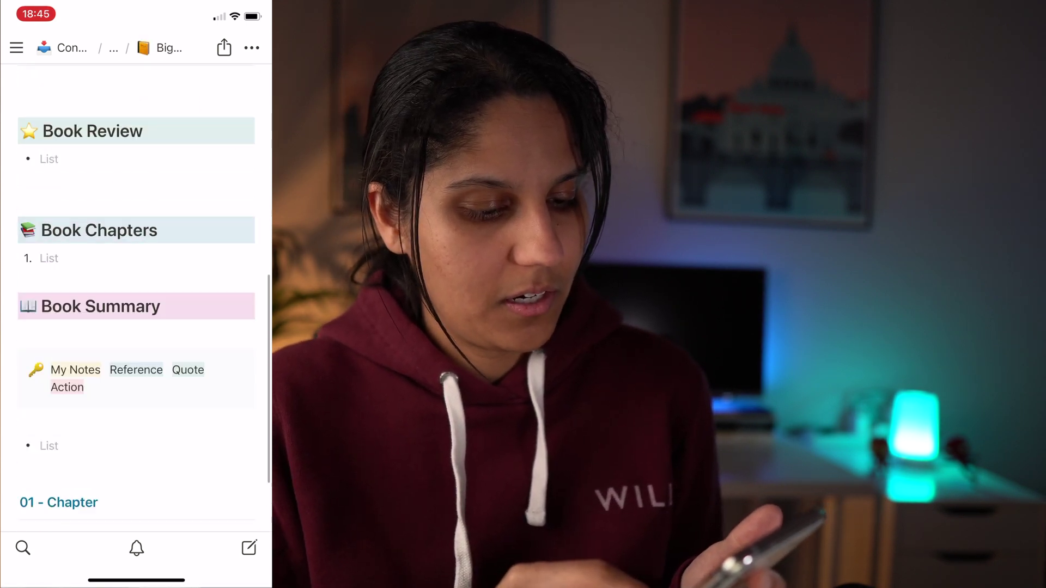
# On the phone, start a block under Big Magic's Table of Contents for 'Hello this is a book note'
pyautogui.click(40, 218)
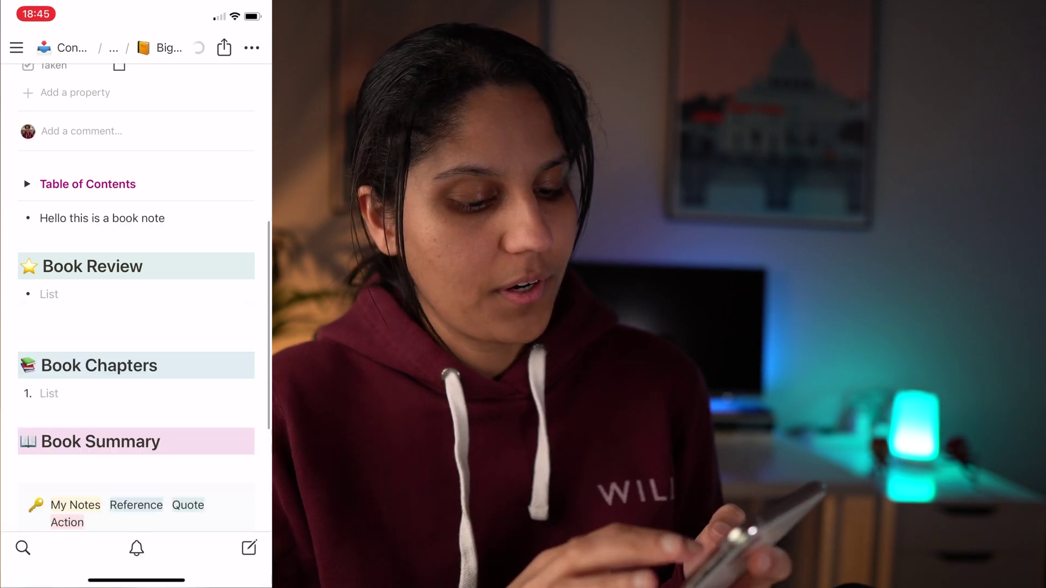
pyautogui.scroll(-8, 136, 191)
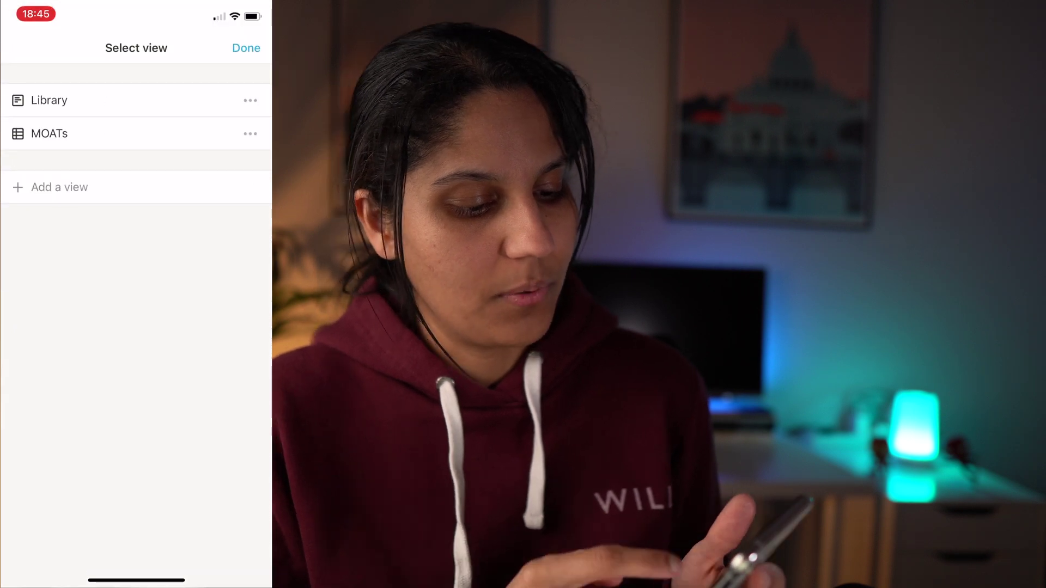
# Swipe the MOATs table sideways to reveal the MOAT and Taken columns
pyautogui.hscroll(10, 136, 370)
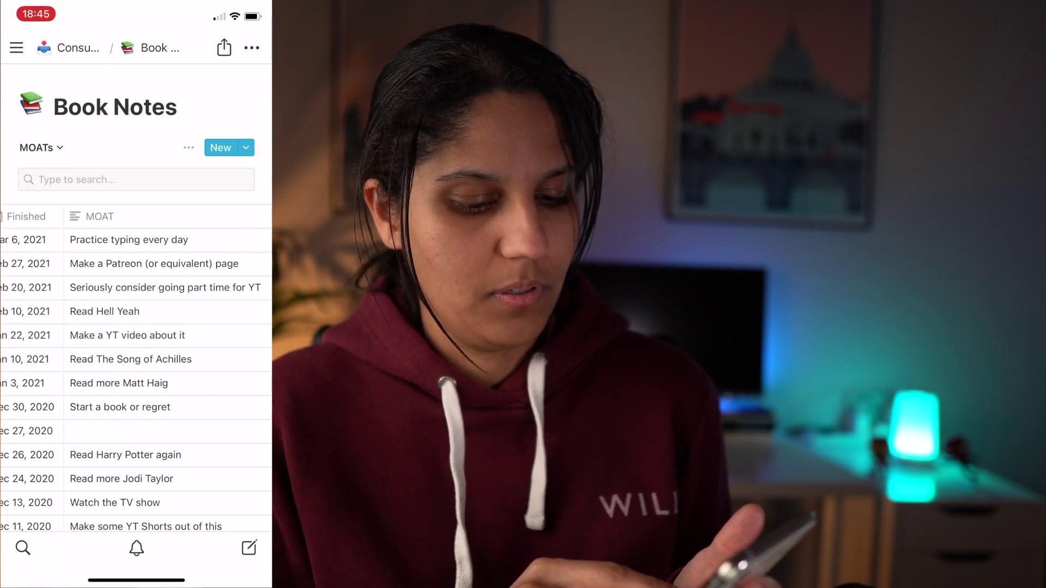